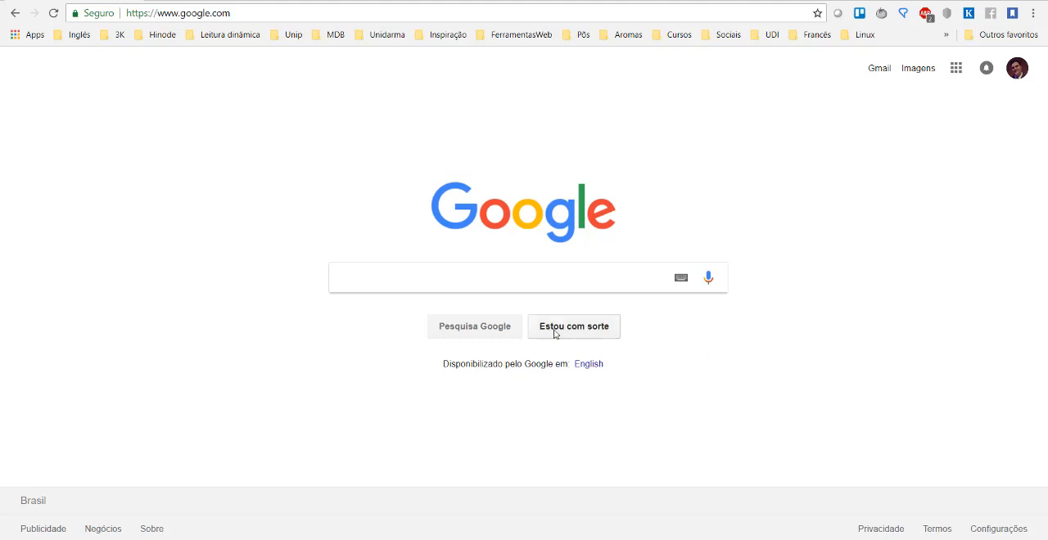
Search Google for virtualbox and open the download page on the official VirtualBox website.
left_click(480, 272)
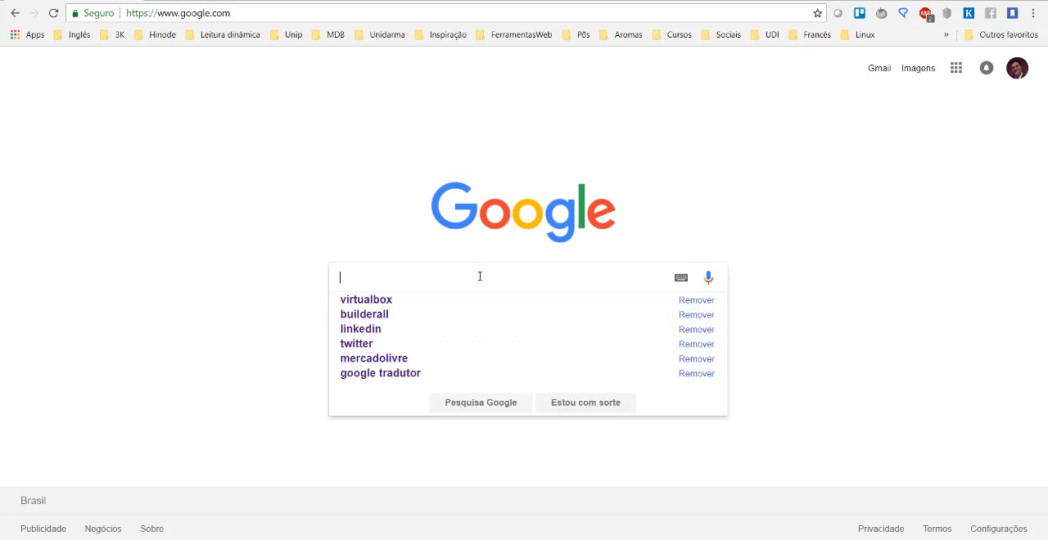
type("virt")
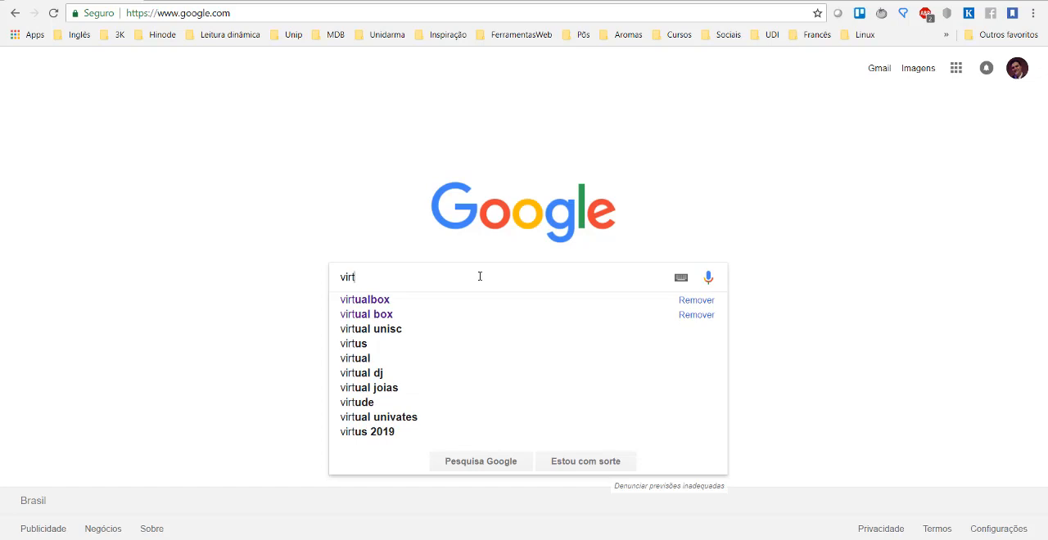
key("Down")
key("Return")
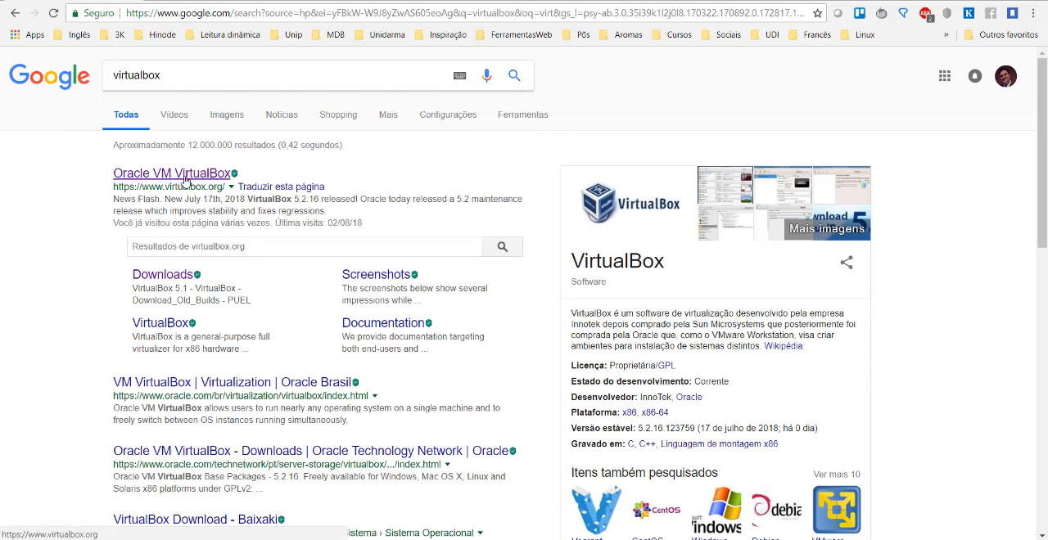
left_click(196, 180)
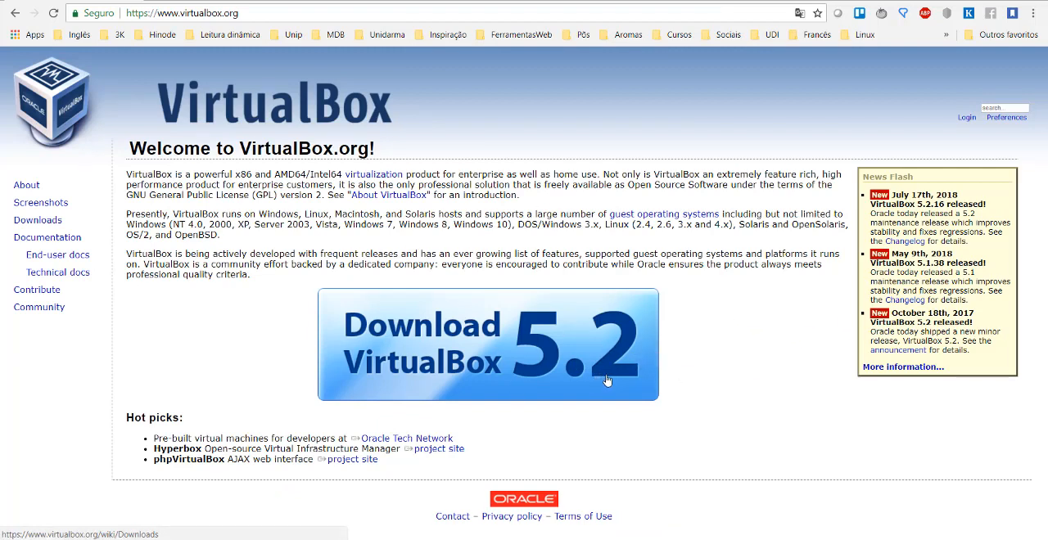
left_click(517, 385)
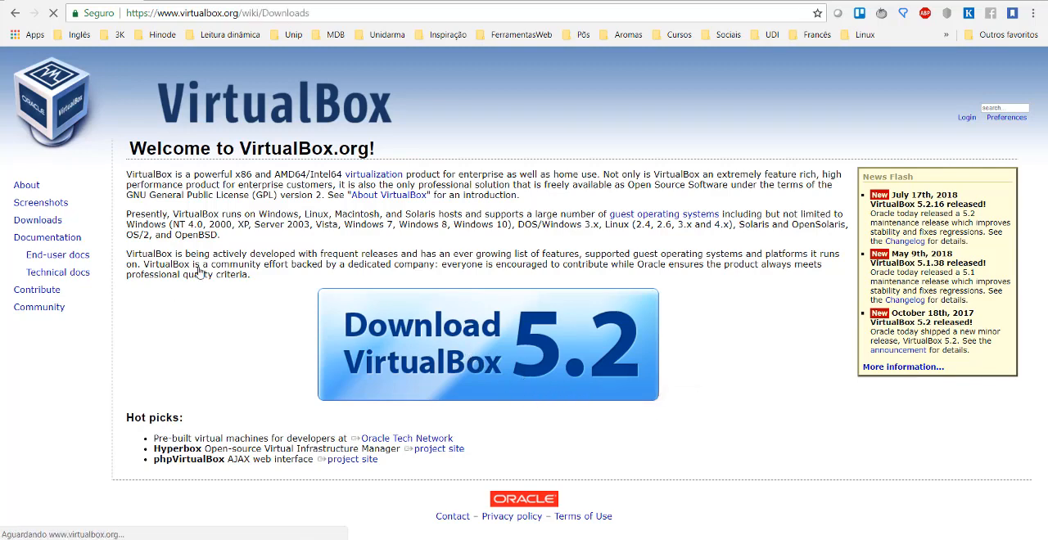
left_click_drag(237, 285, 156, 285)
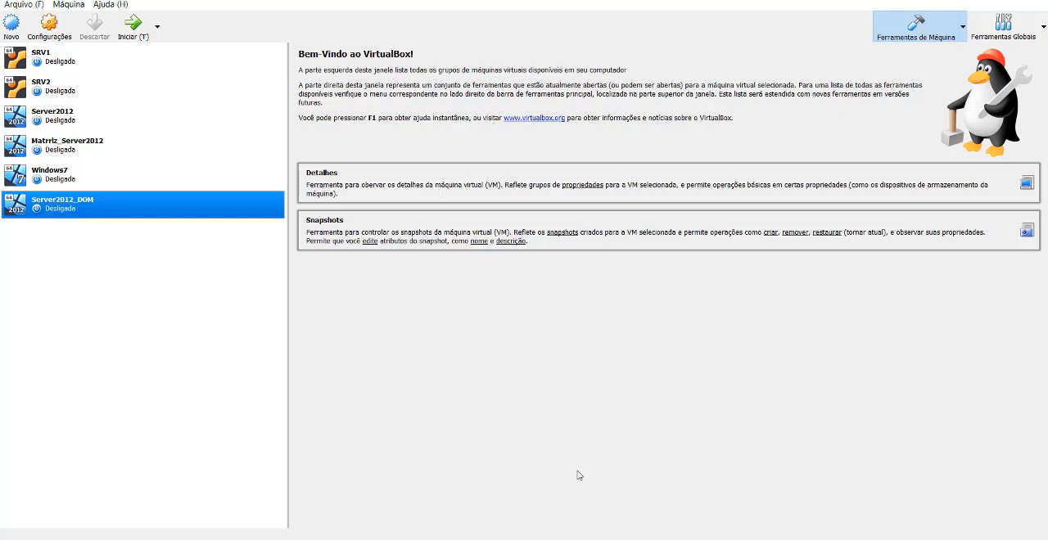
Start creating a new virtual machine in VirtualBox and name it Server.
left_click(12, 24)
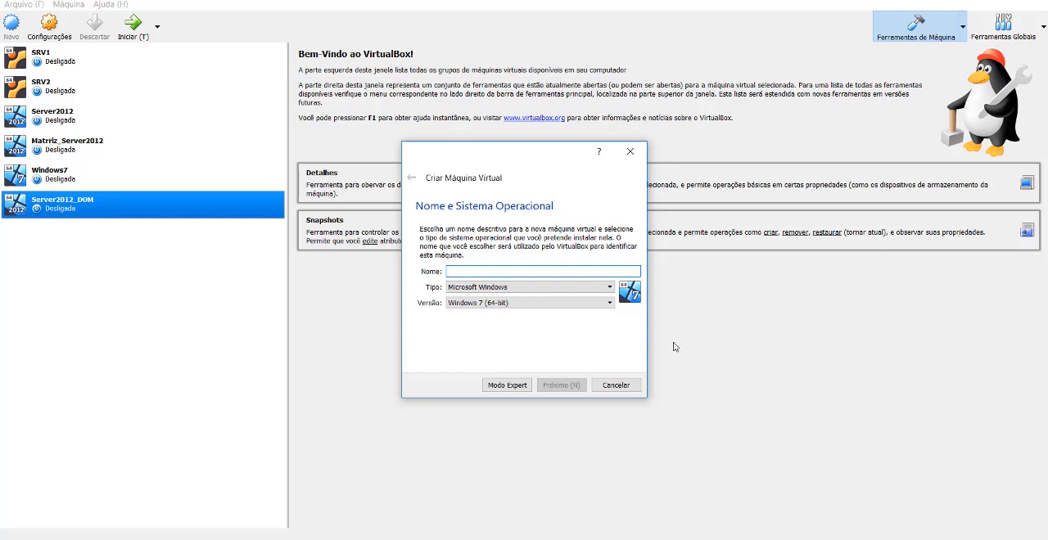
type("Ser")
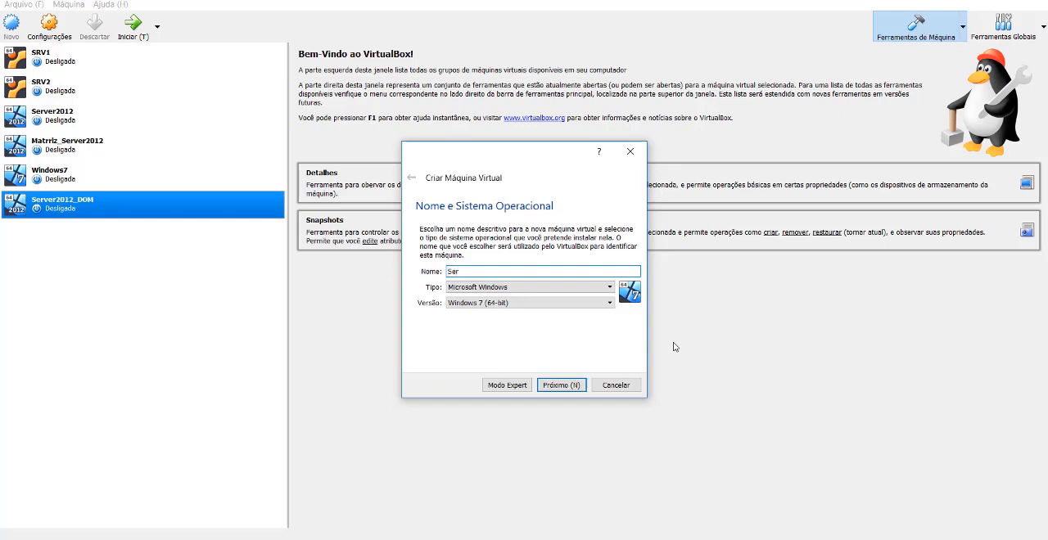
type("ver")
Set the new machine's operating system version to Windows 2012 (64-bit) and proceed to the memory size.
left_click(517, 305)
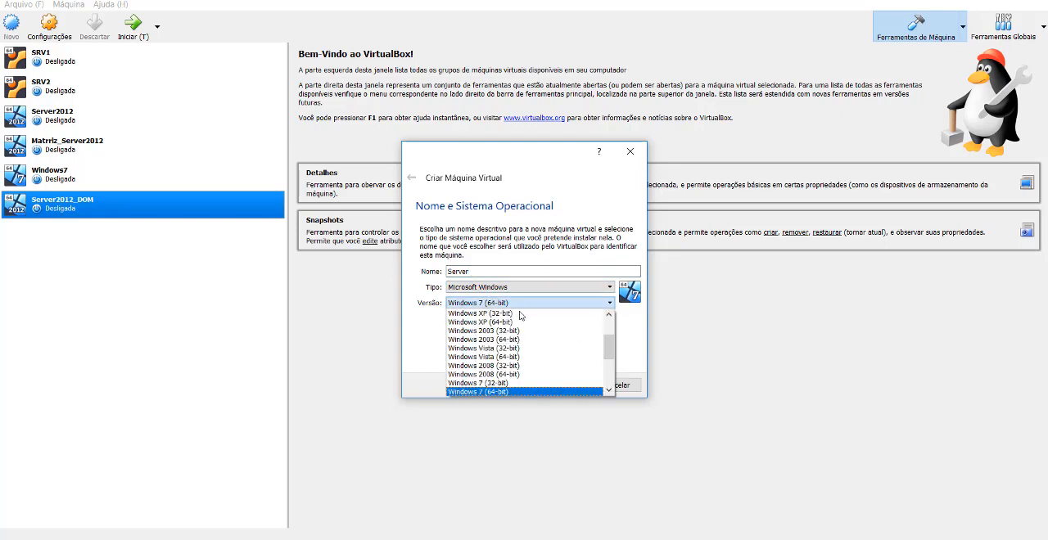
scroll(507, 352, "down", 4)
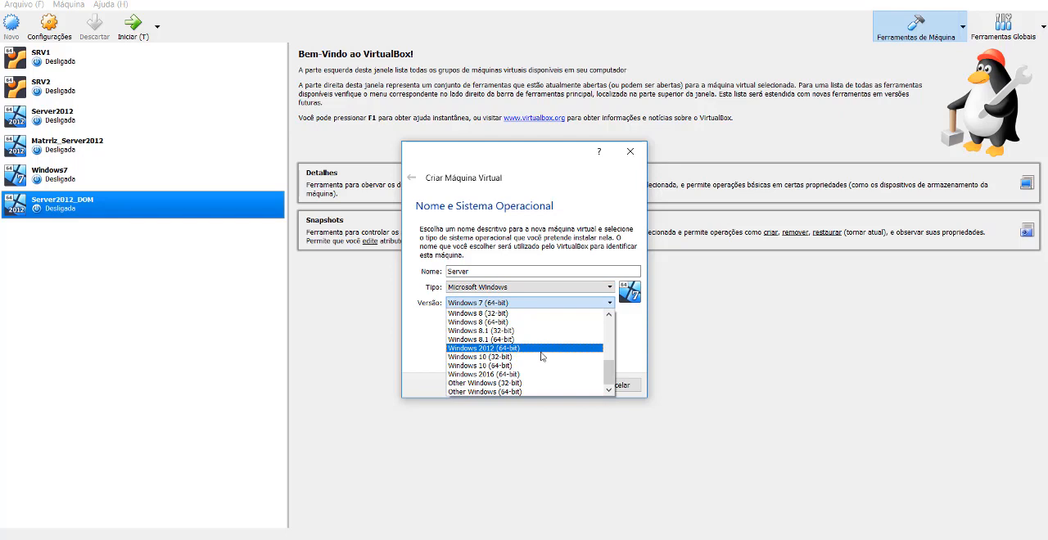
scroll(541, 357, "up", 4)
scroll(542, 358, "down", 2)
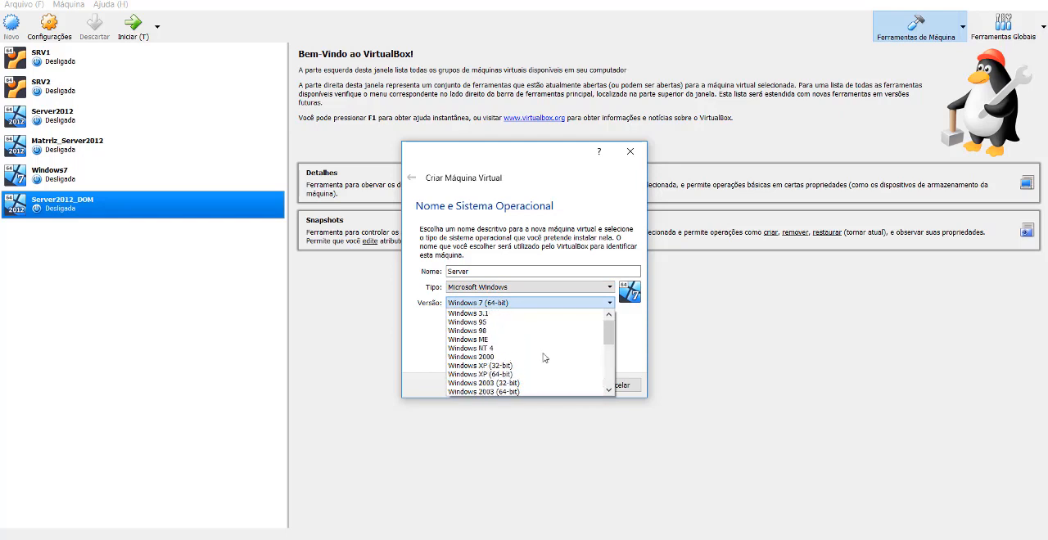
scroll(541, 357, "down", 2)
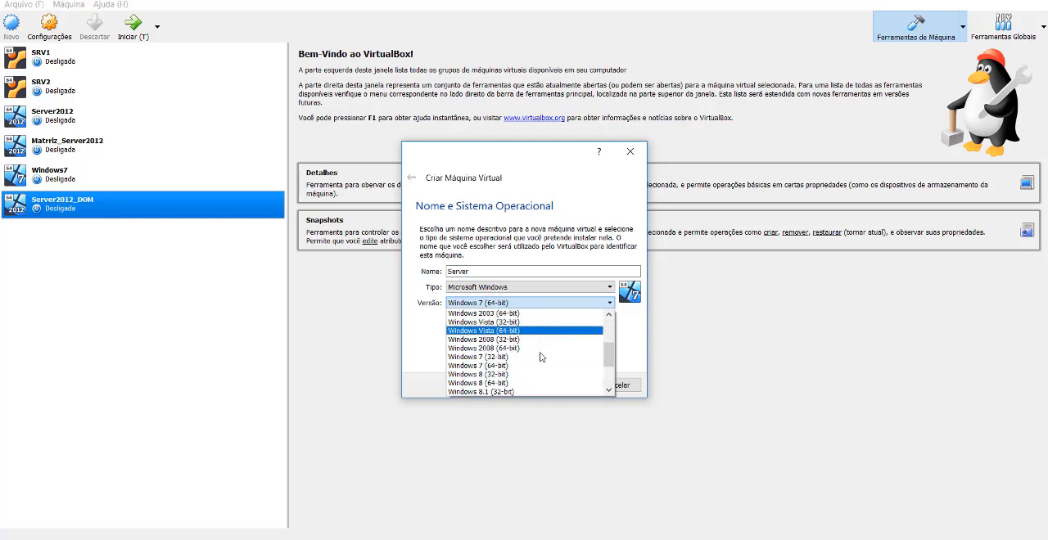
scroll(540, 364, "down", 2)
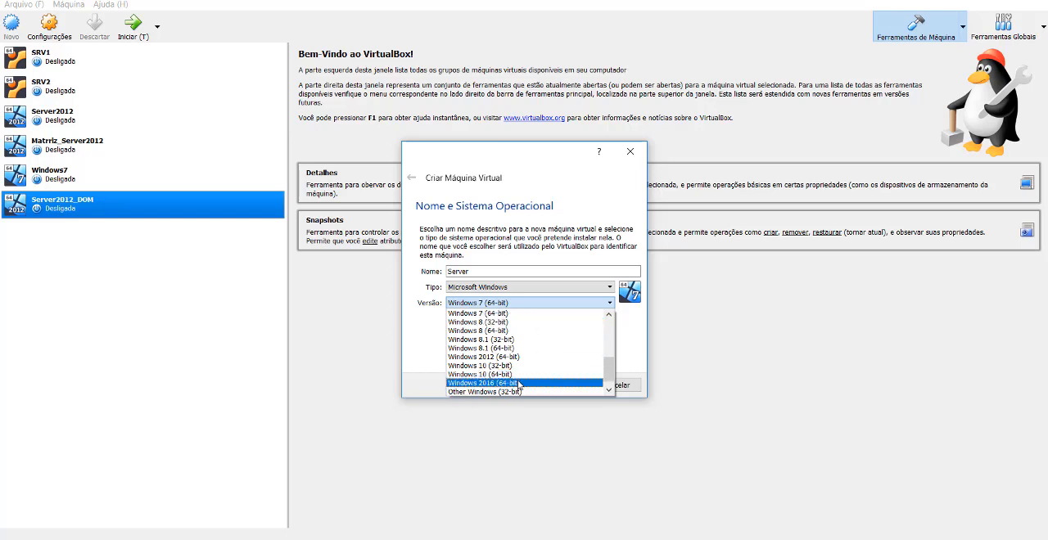
scroll(524, 380, "up", 2)
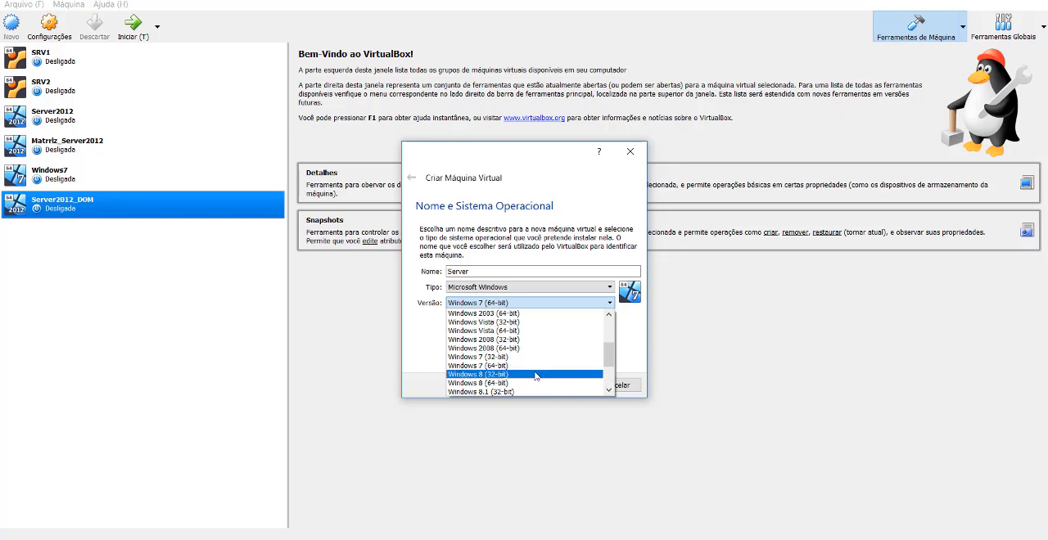
scroll(536, 375, "down", 2)
scroll(532, 356, "down", 1)
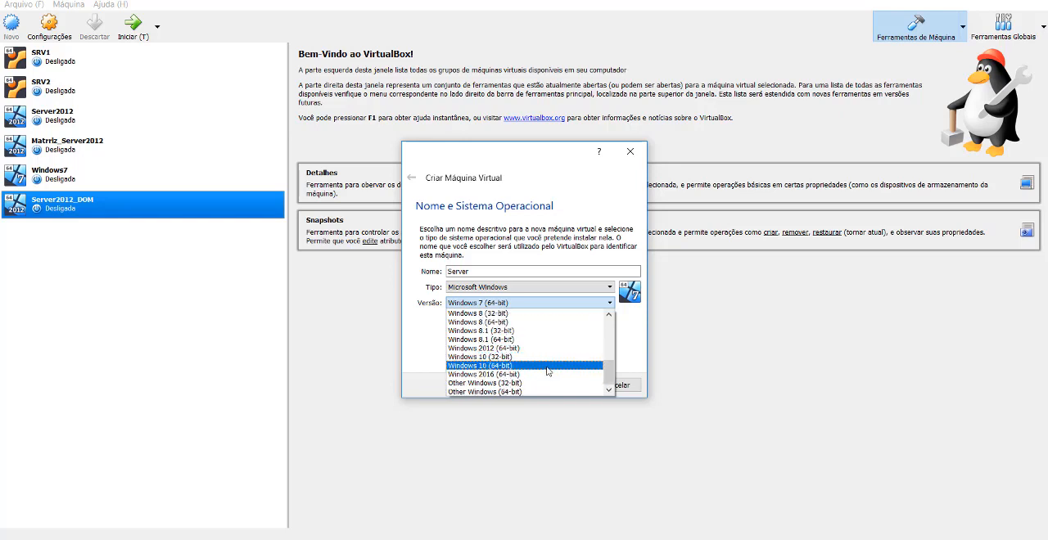
scroll(547, 371, "up", 3)
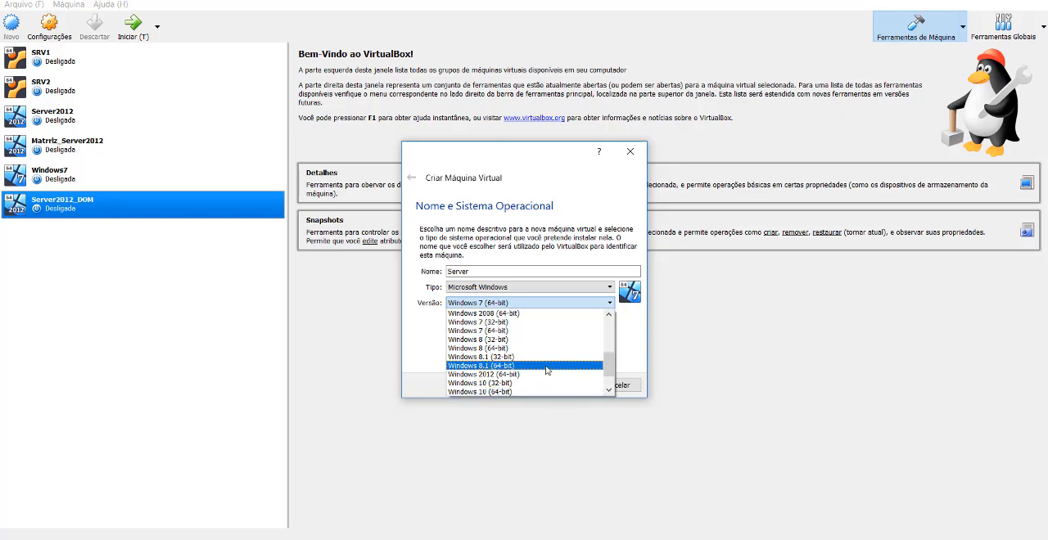
scroll(547, 370, "up", 3)
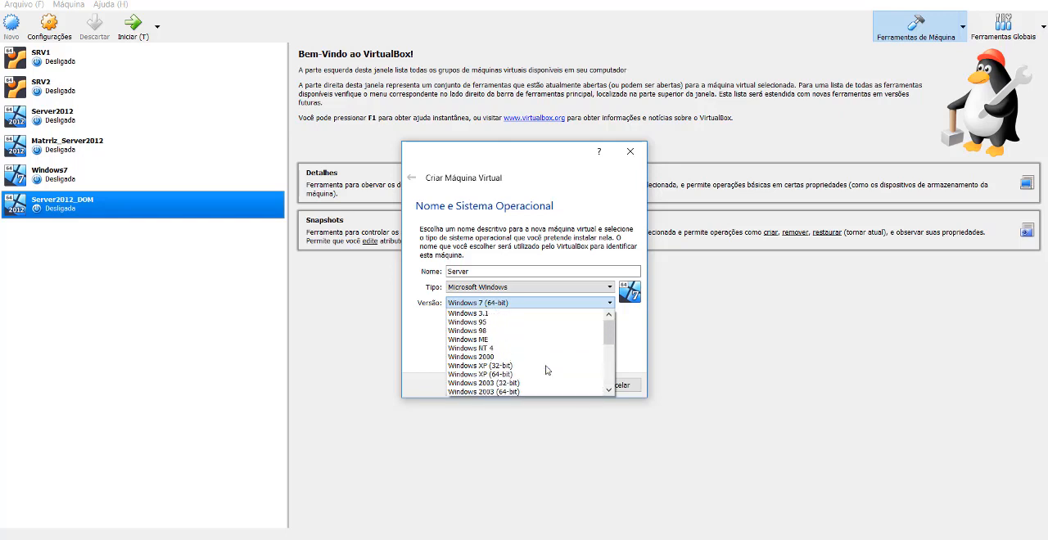
scroll(544, 364, "down", 2)
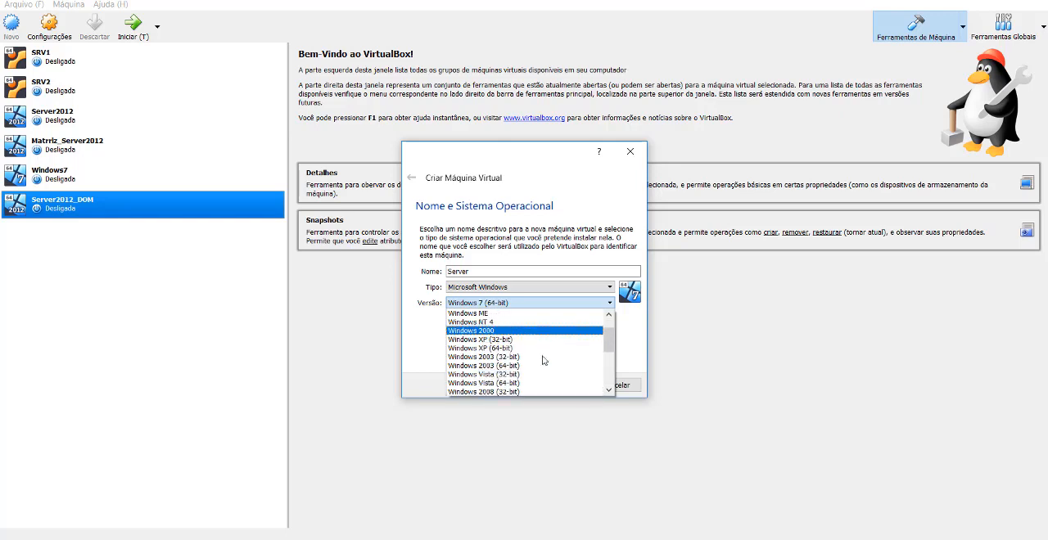
scroll(538, 351, "down", 3)
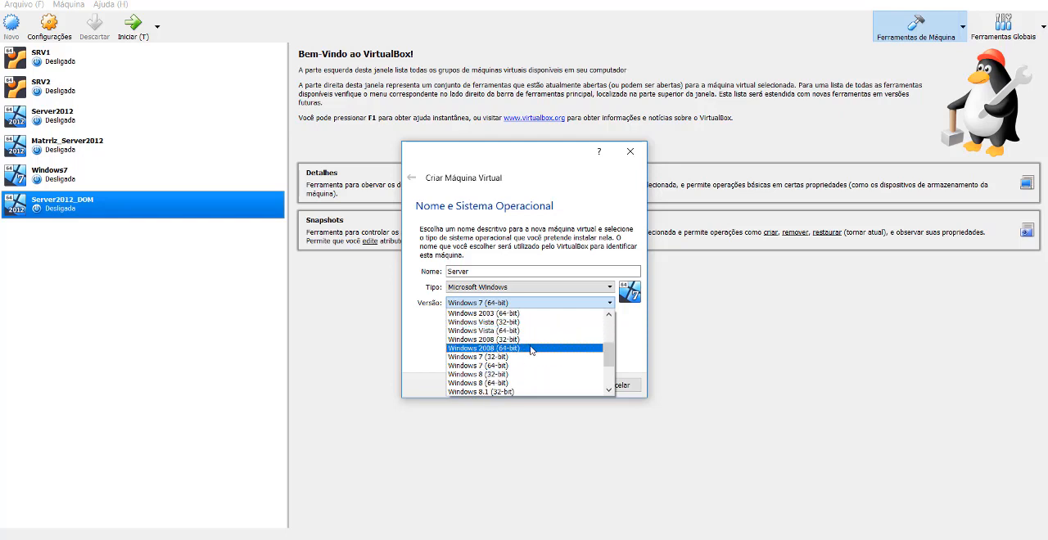
scroll(532, 352, "down", 1)
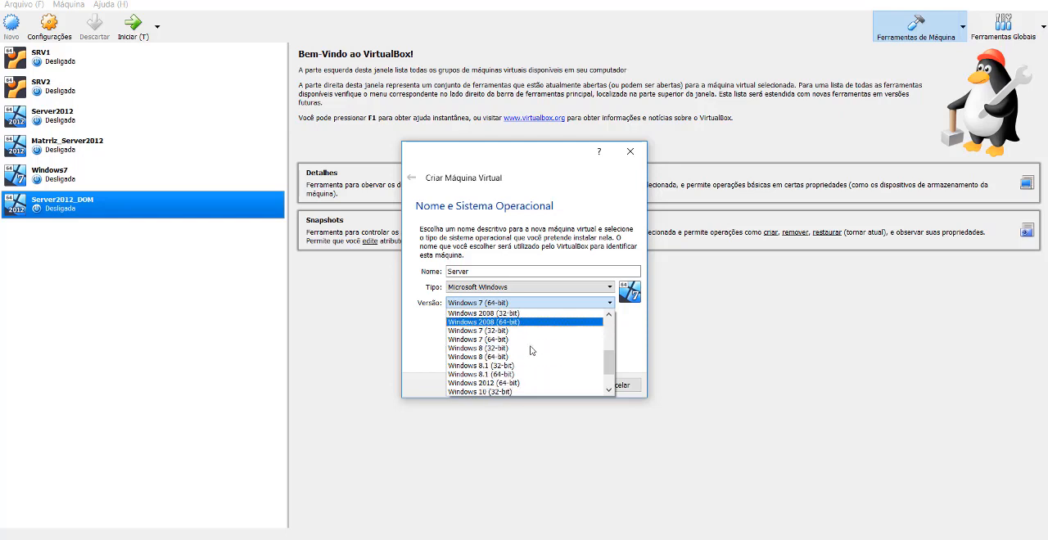
left_click(516, 383)
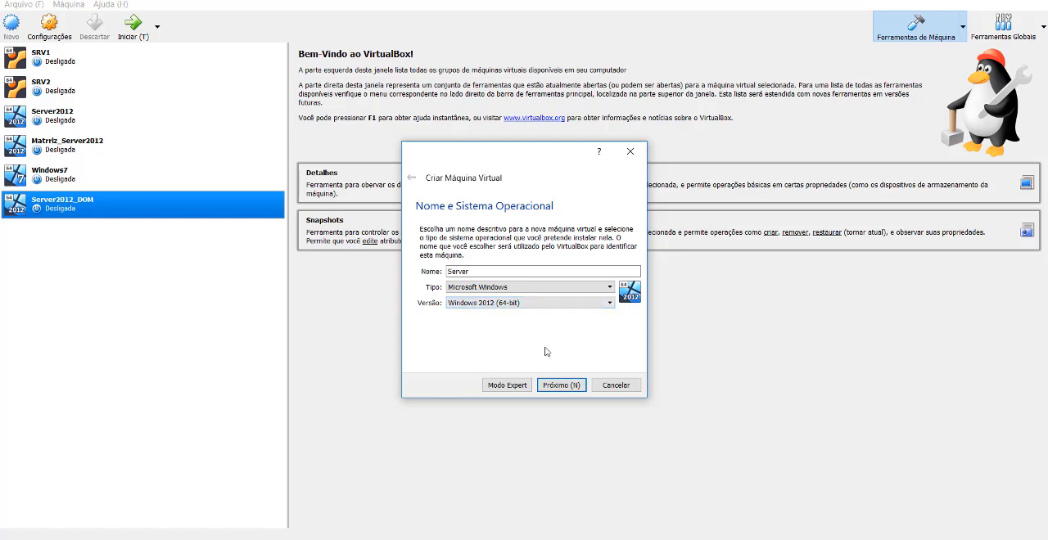
left_click(565, 391)
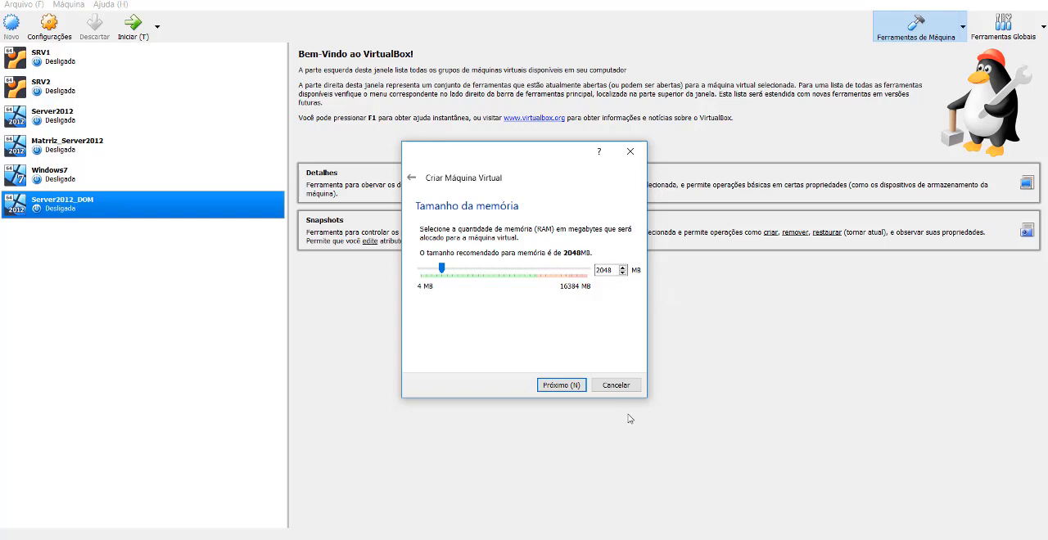
Accept 2048 MB of memory and choose a new, dynamically allocated VDI virtual hard disk.
left_click(578, 390)
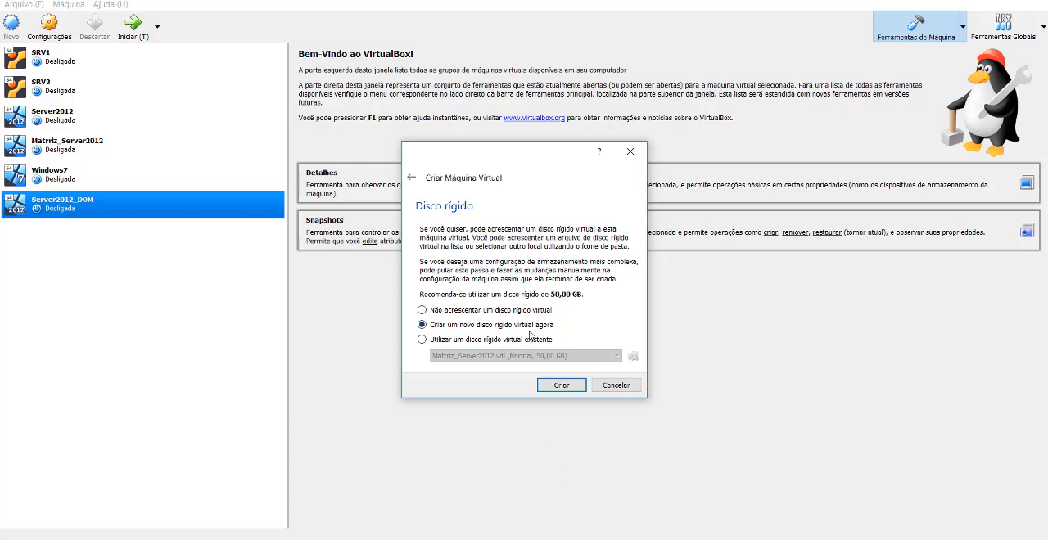
left_click(562, 386)
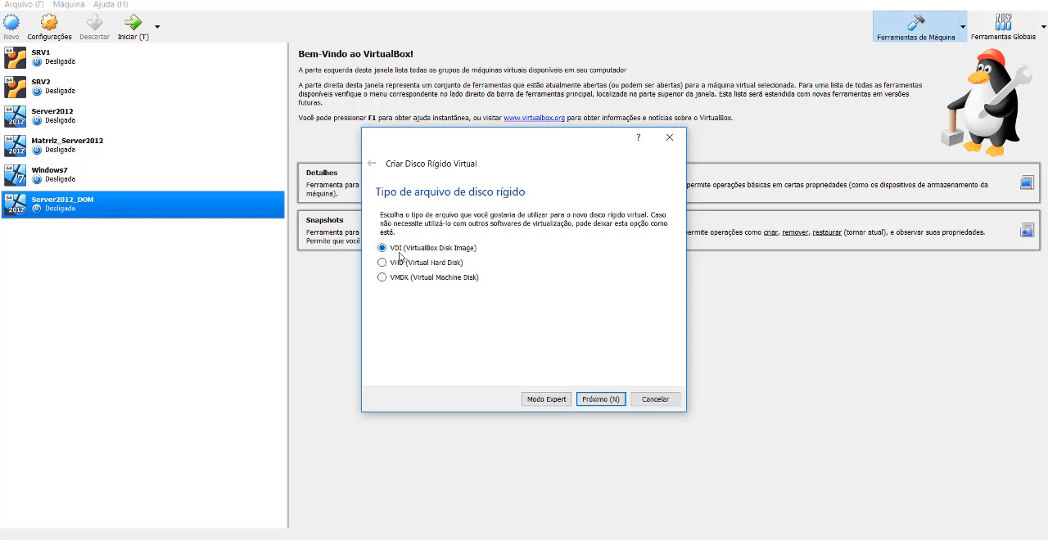
left_click(599, 400)
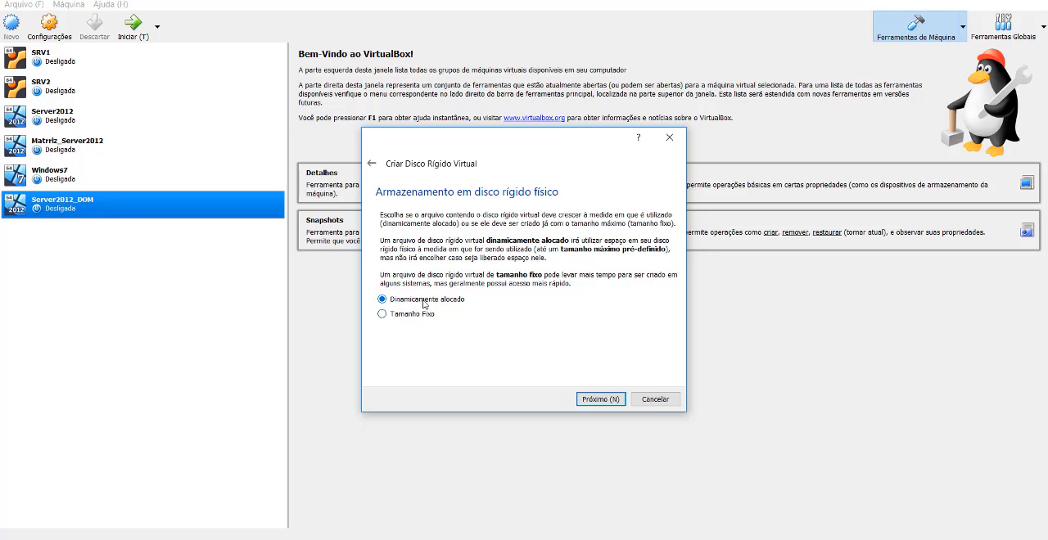
left_click(618, 398)
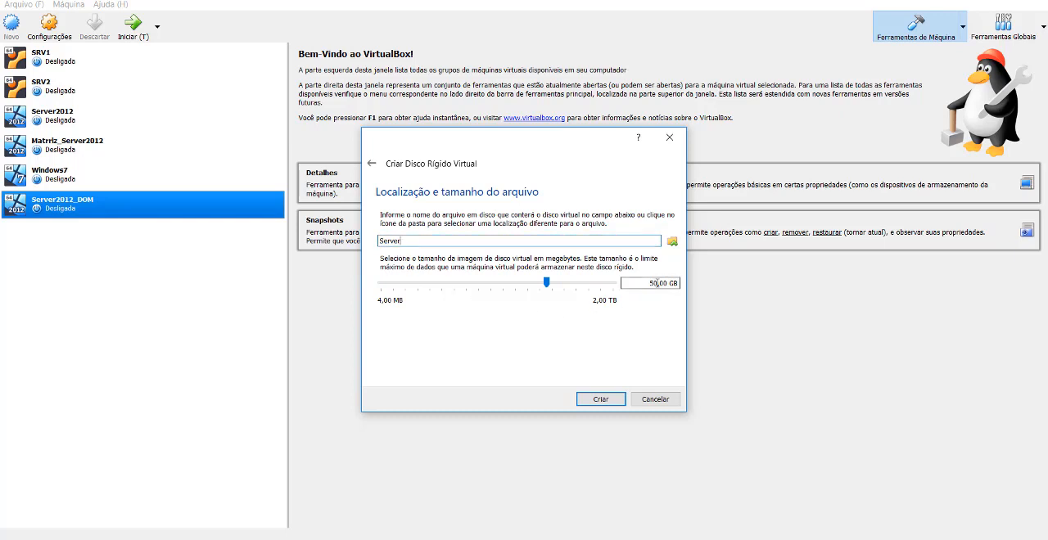
Set the virtual hard disk size to 30 GB and create the disk for the Server machine.
double_click(656, 283)
type("30")
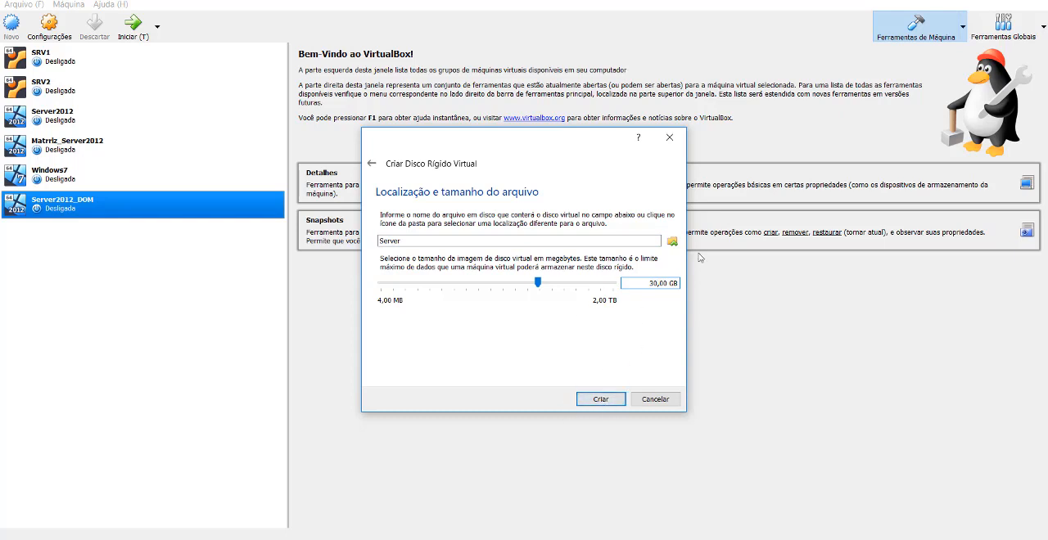
left_click_drag(657, 284, 645, 282)
left_click(657, 284)
left_click_drag(648, 283, 694, 293)
left_click(603, 400)
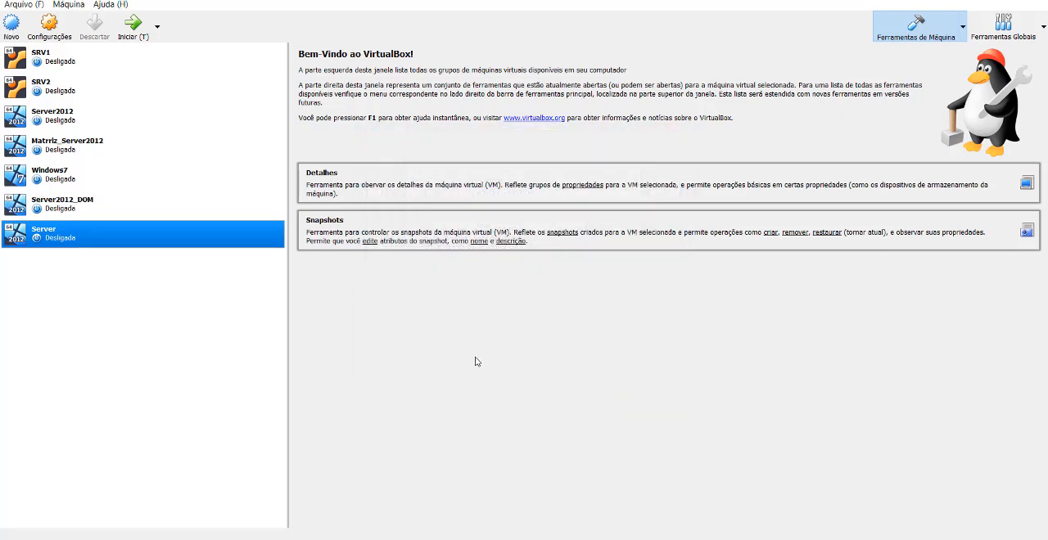
In the Server machine's network settings, enable Adaptador 2 and attach it to Rede Interna, then review Adaptador 1.
right_click(186, 243)
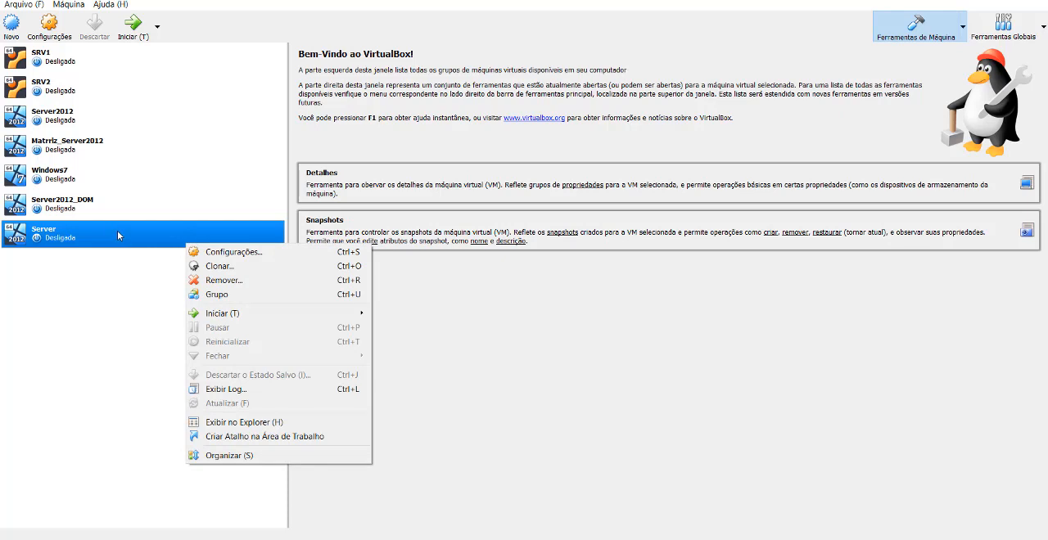
left_click(245, 257)
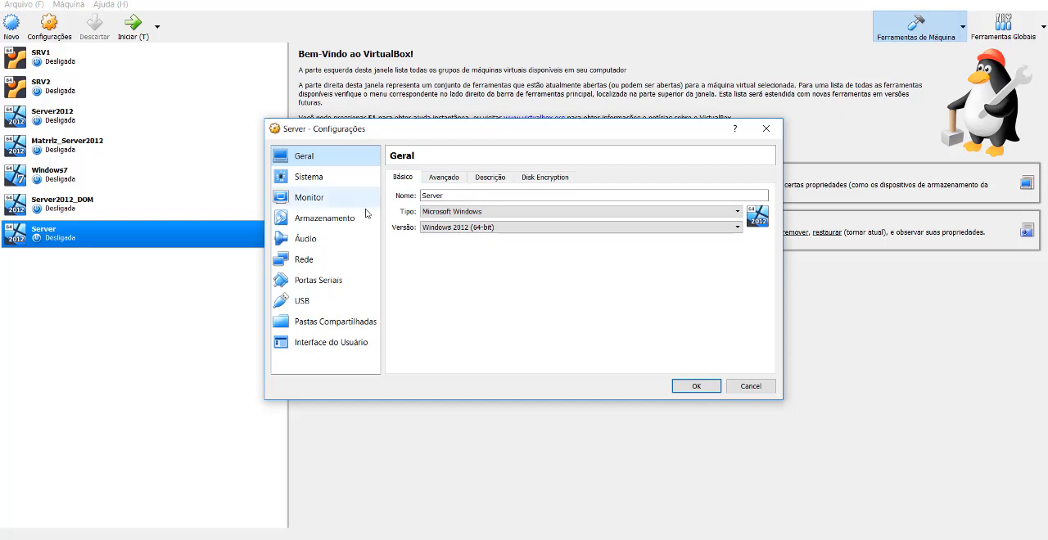
left_click(347, 260)
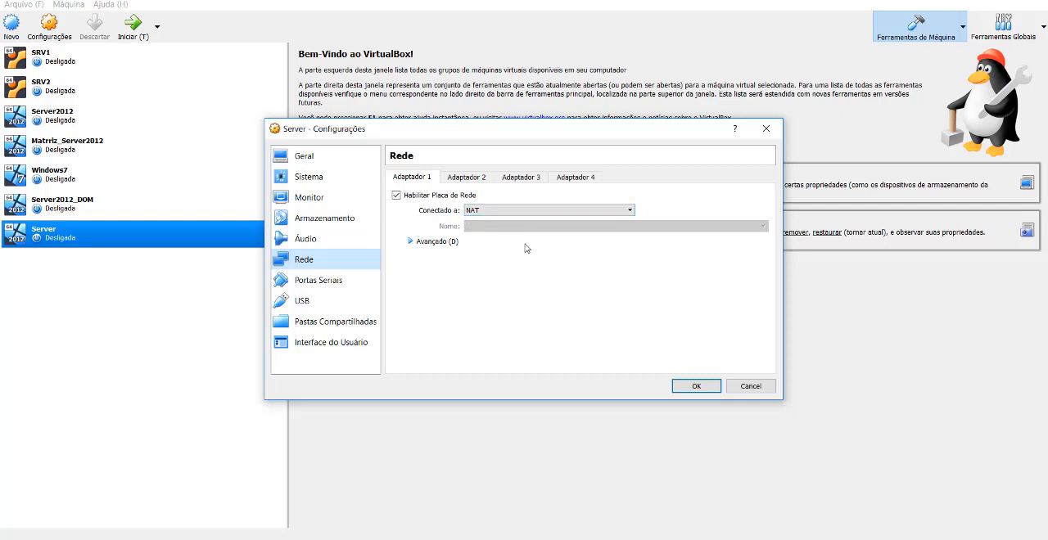
left_click(474, 180)
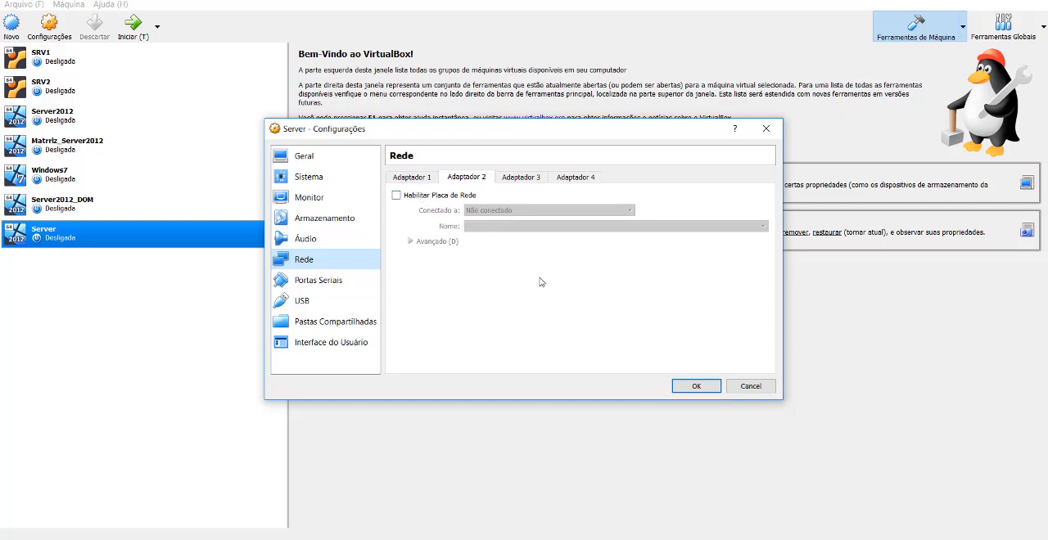
left_click(397, 195)
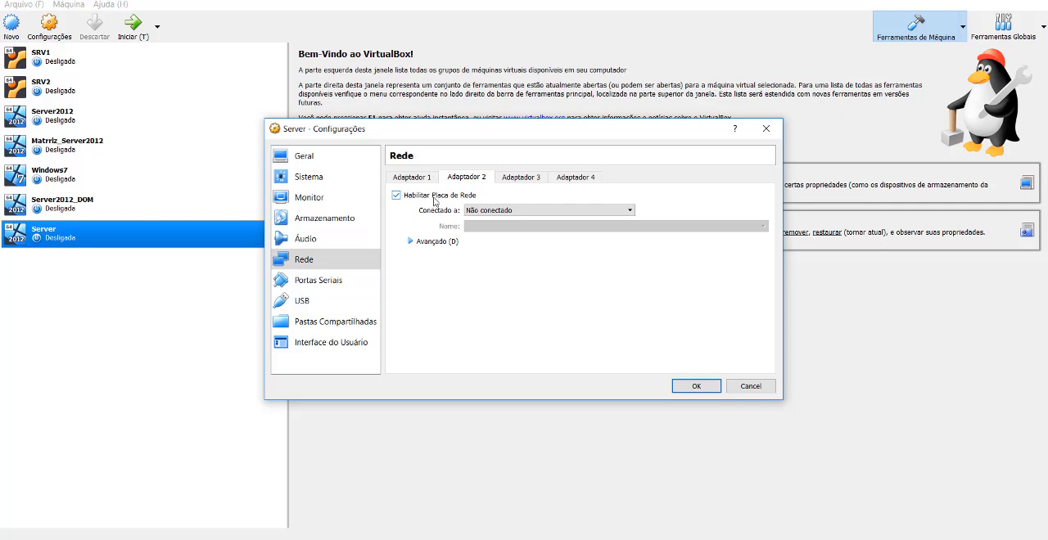
left_click(483, 211)
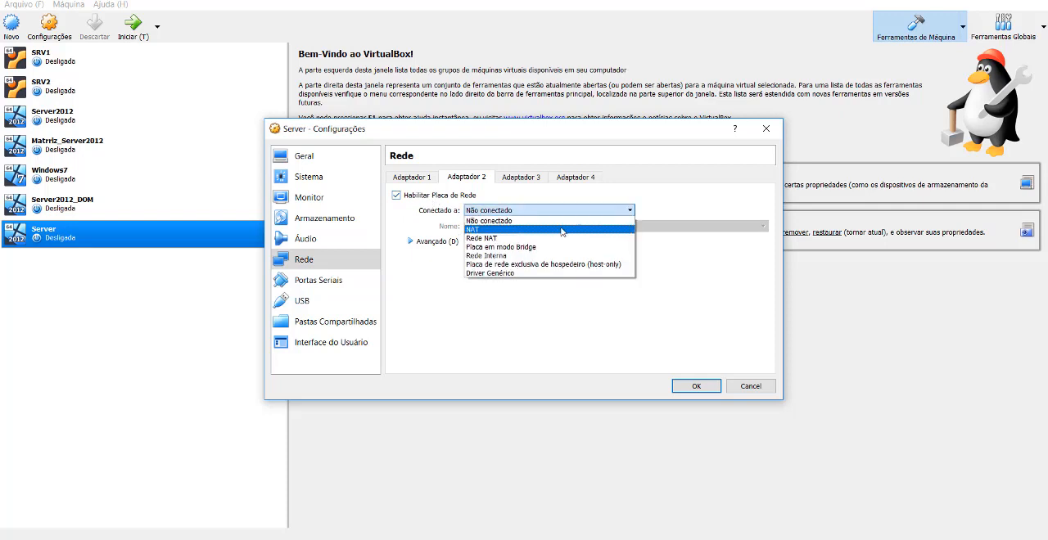
left_click(501, 256)
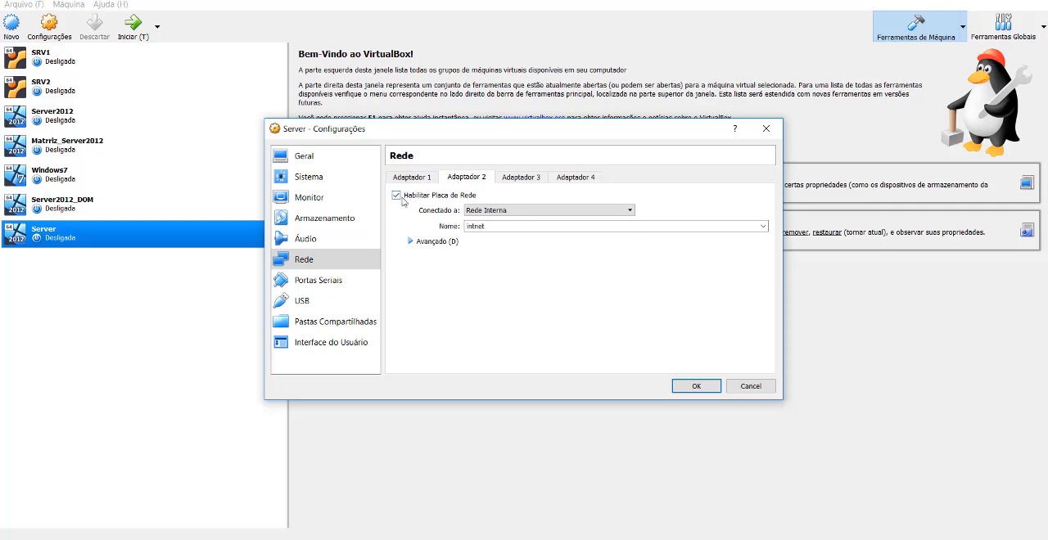
left_click(414, 178)
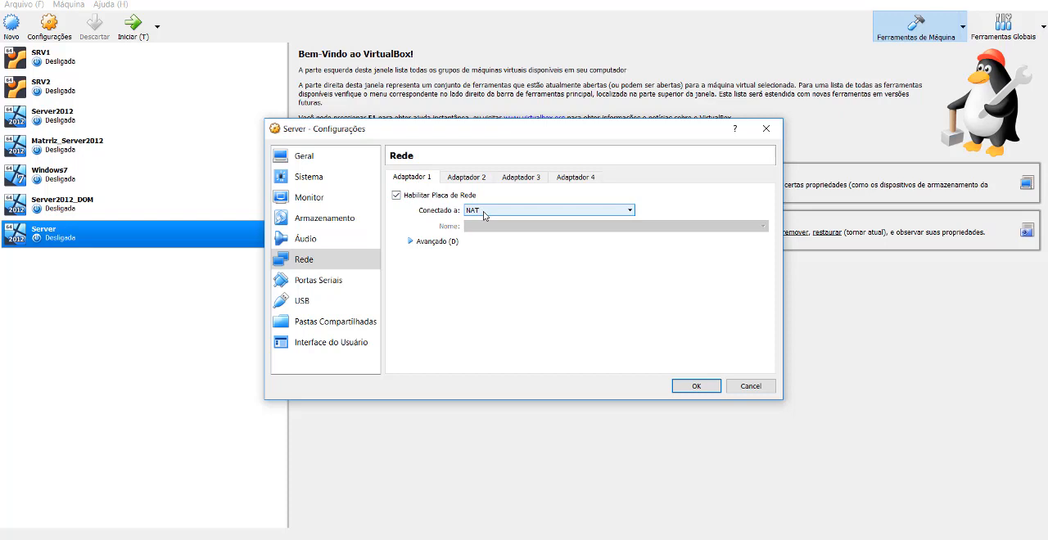
left_click(459, 177)
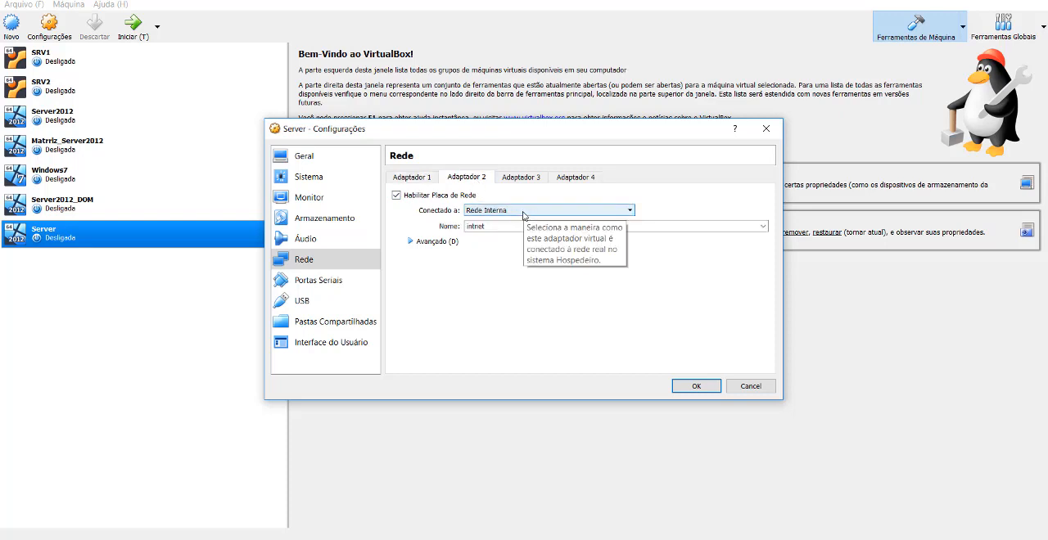
Load the pt_windows_server_2012_r2_vl_x64_dvd_3320051 image from Downloads into the Server machine's empty optical drive.
left_click(338, 222)
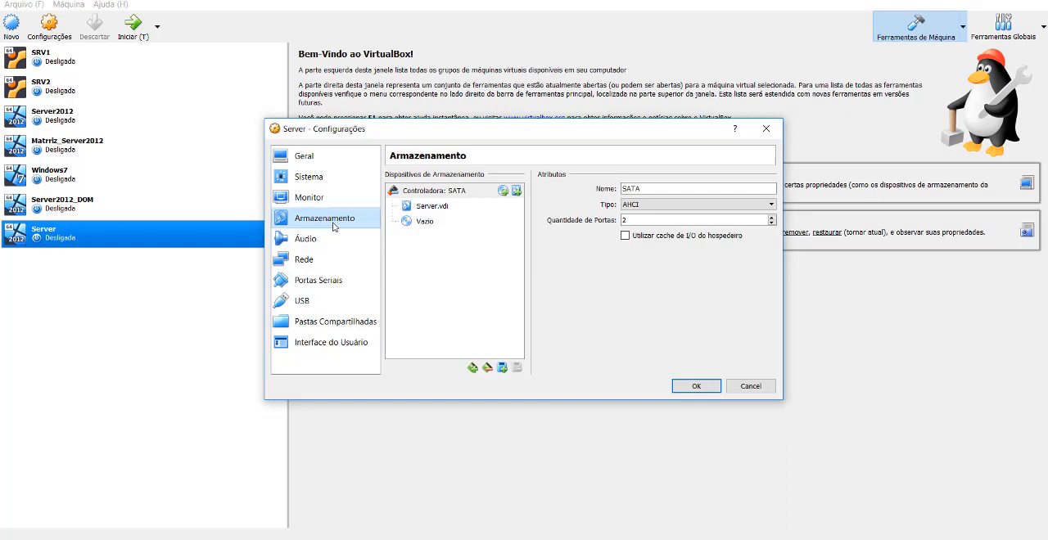
left_click(425, 225)
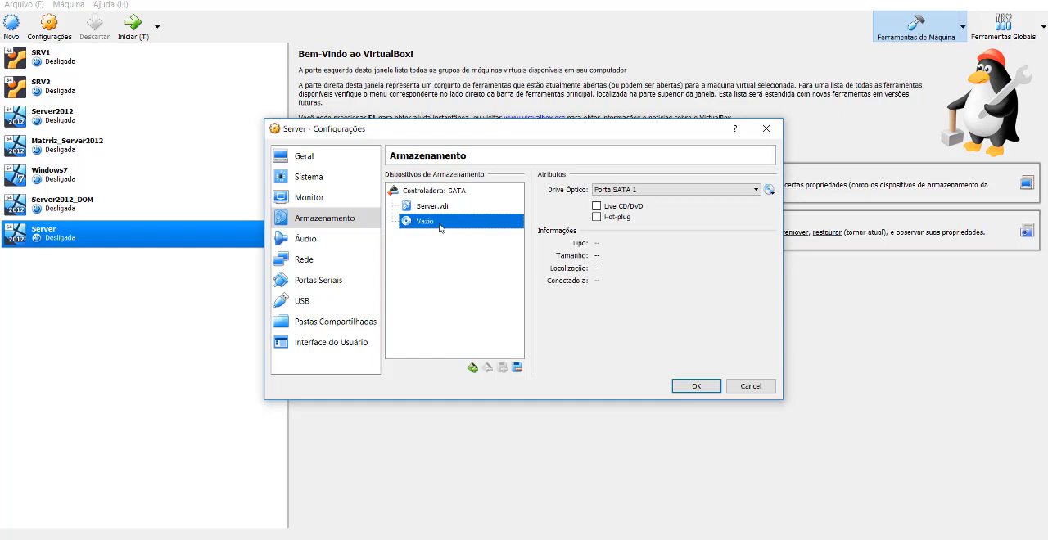
left_click(774, 197)
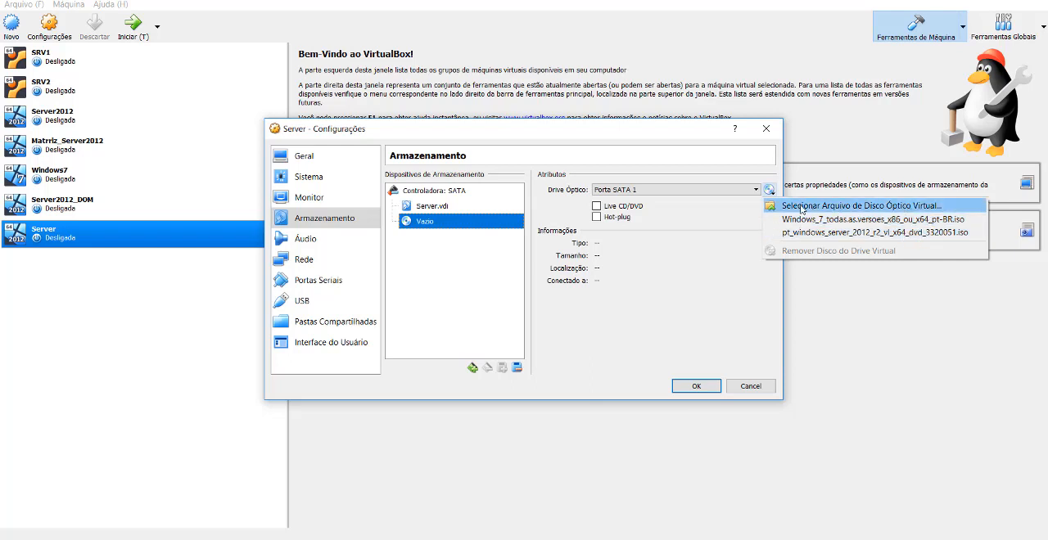
left_click(900, 209)
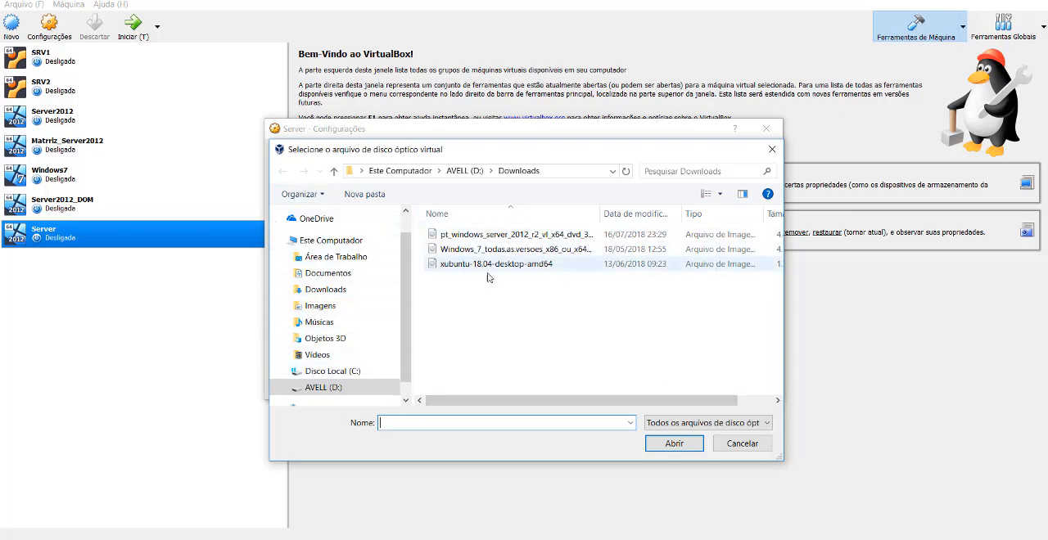
left_click(555, 236)
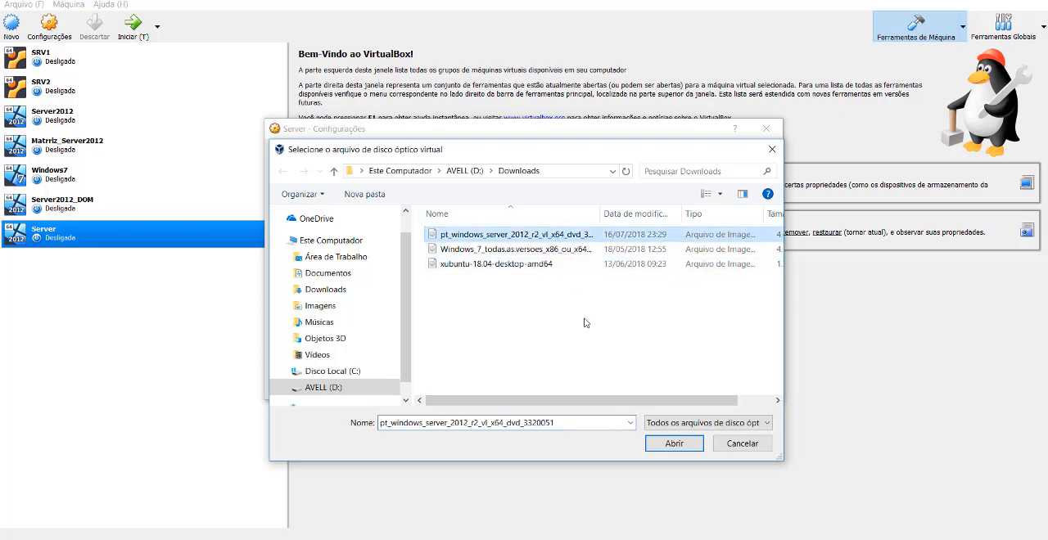
left_click_drag(602, 218, 719, 218)
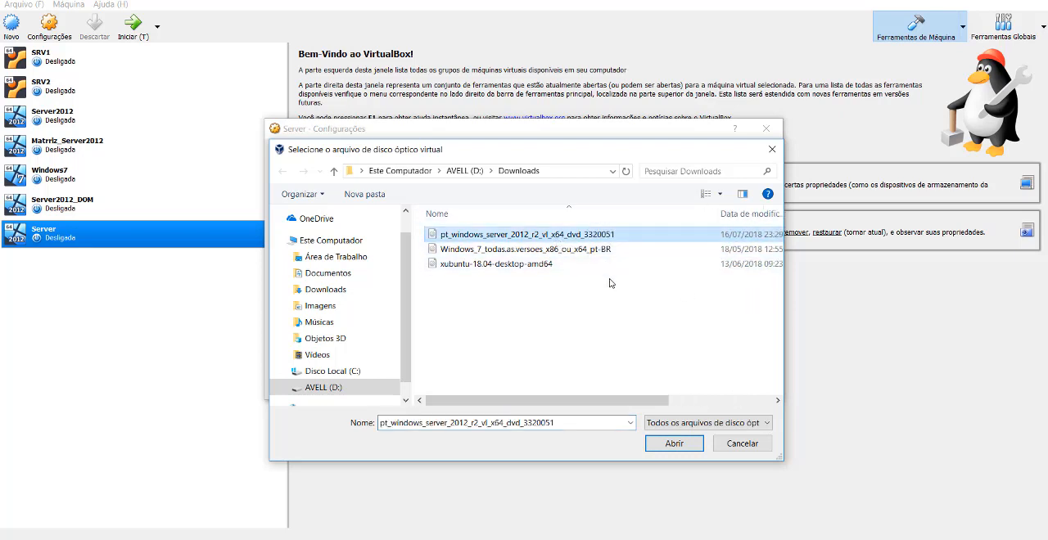
left_click(686, 450)
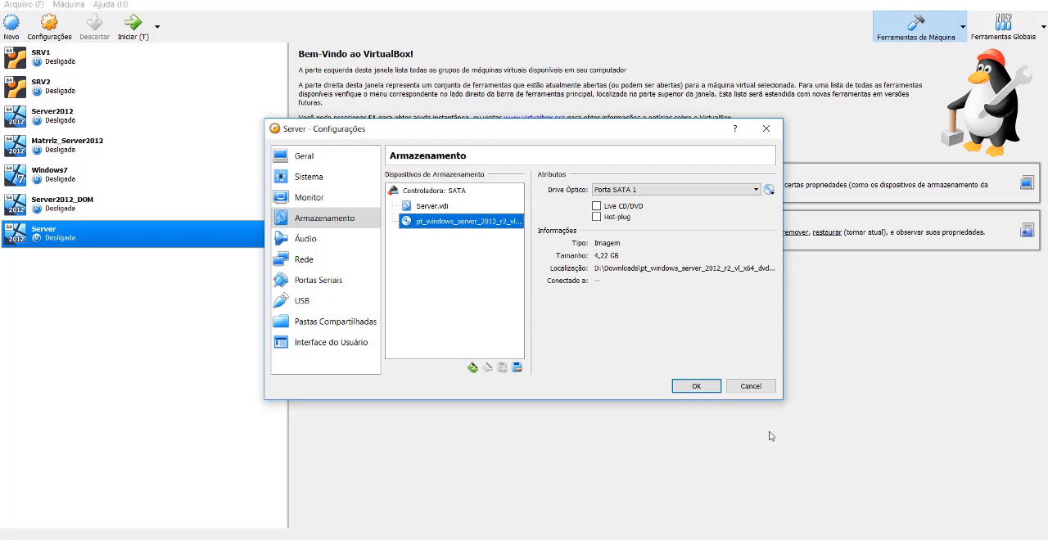
Disable Disquete in the boot order, put Óptico first and Disco Rígido second, and save the Server machine's settings.
left_click(306, 179)
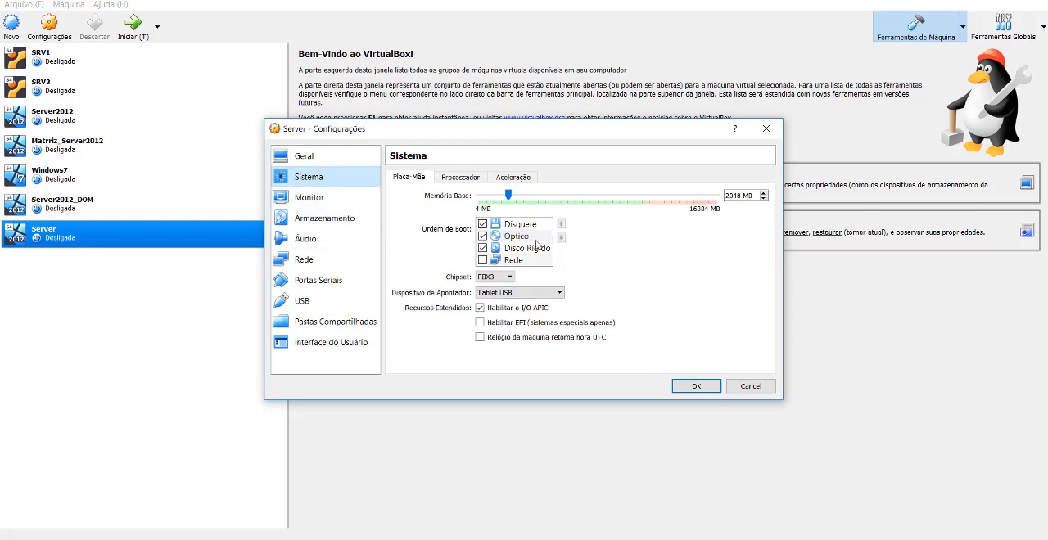
left_click(482, 225)
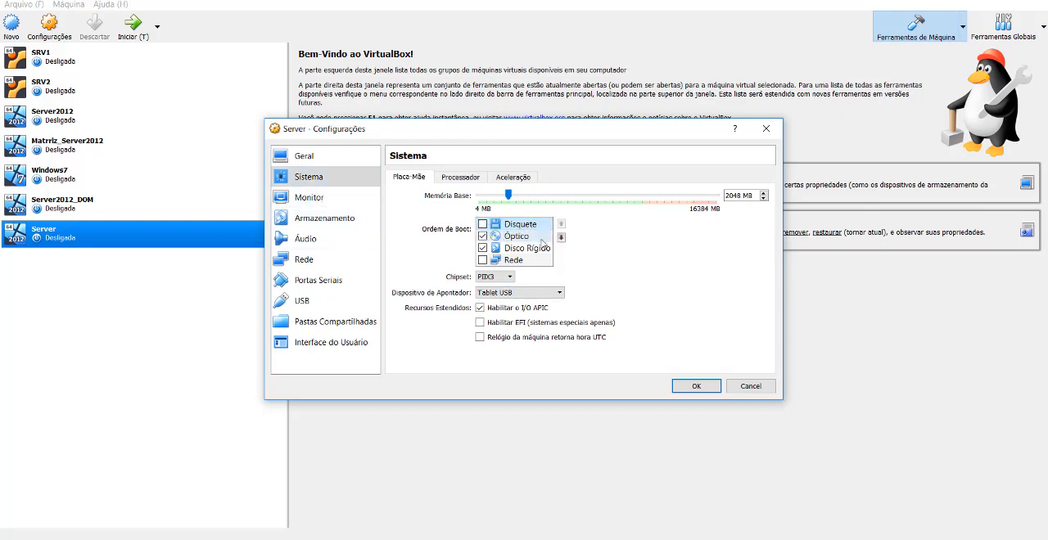
left_click(541, 238)
left_click(561, 224)
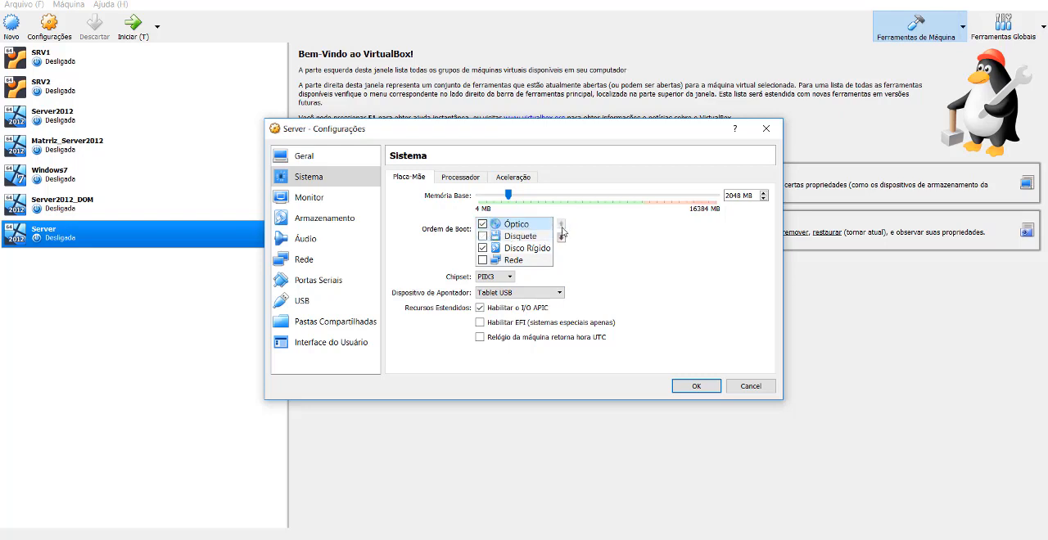
left_click(537, 249)
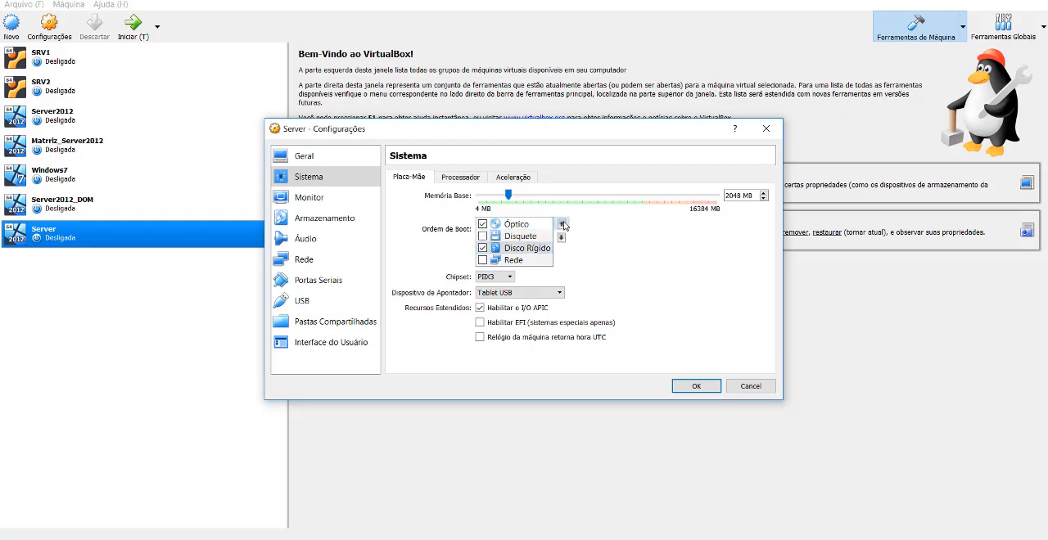
left_click(560, 224)
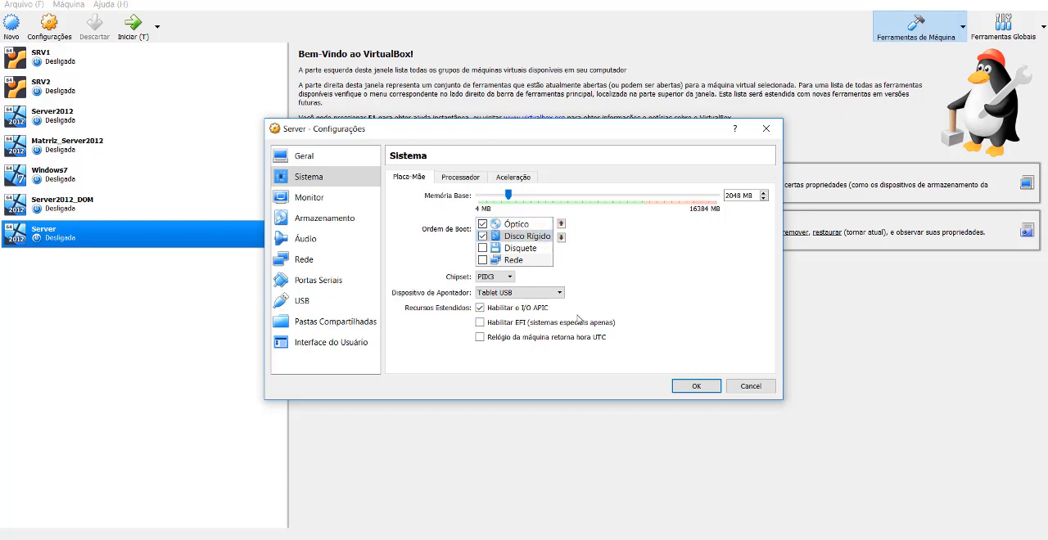
left_click(694, 386)
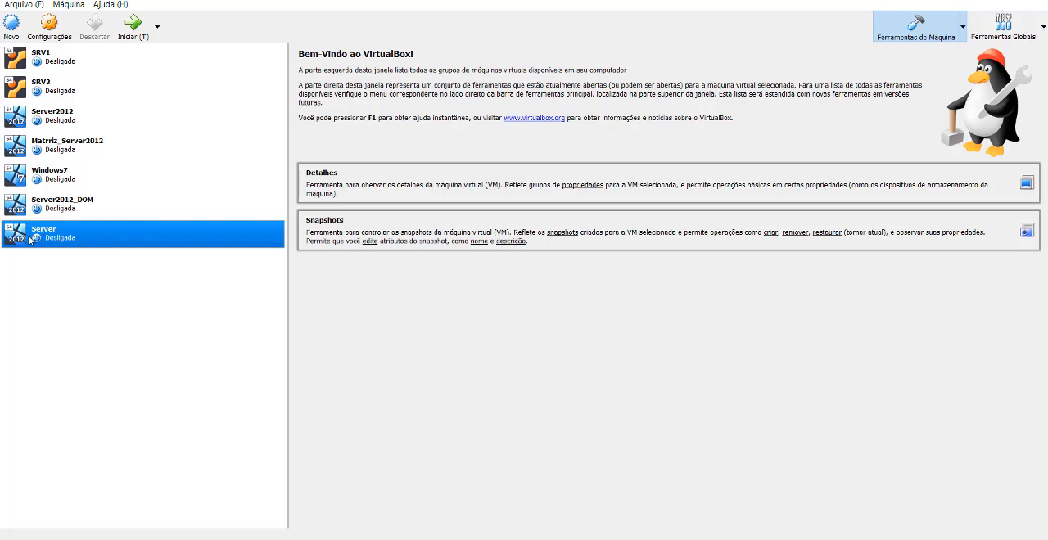
Start the Server virtual machine, dismiss its keyboard and mouse notices, and reposition its window higher on the screen.
left_click(133, 25)
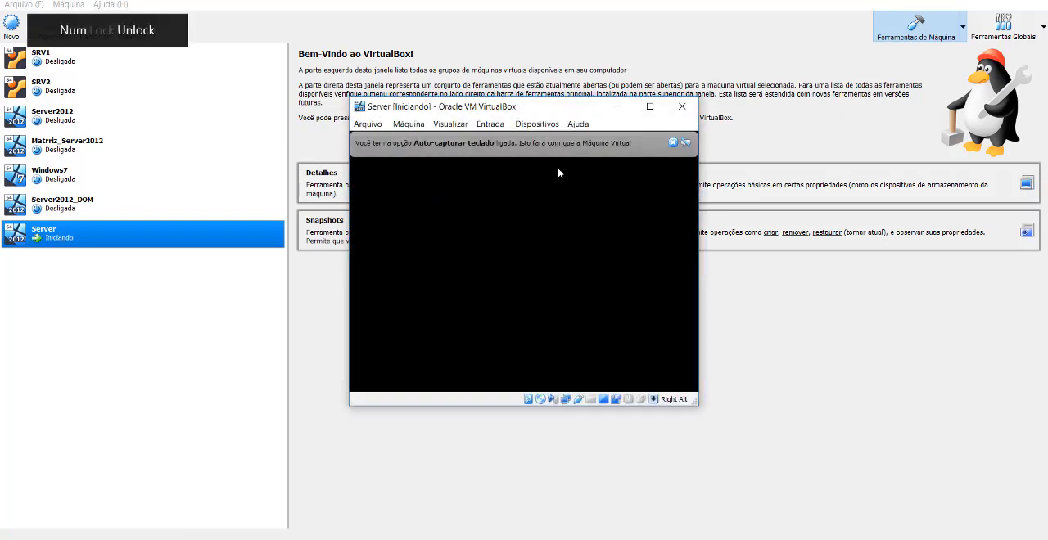
left_click(674, 144)
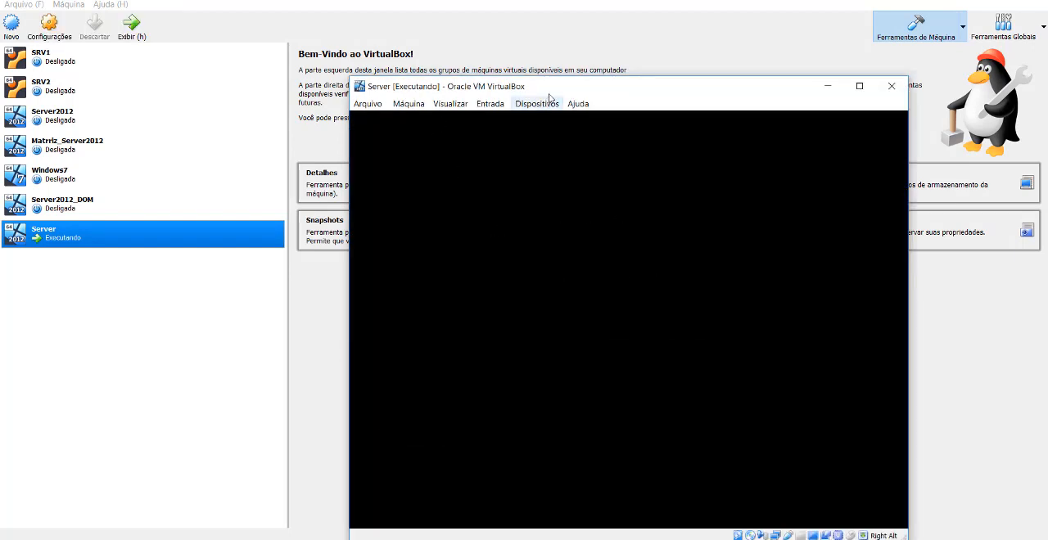
left_click_drag(524, 79, 407, 34)
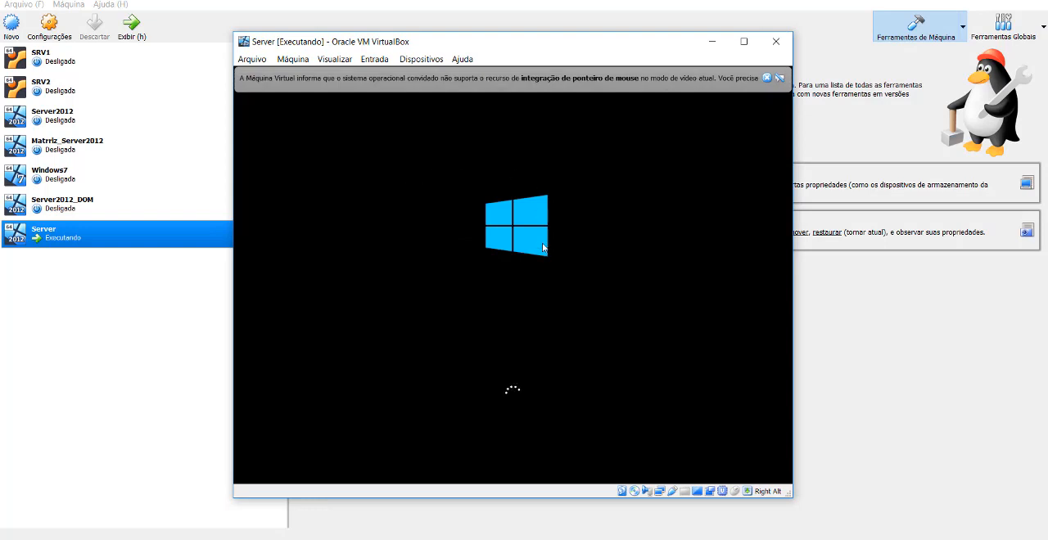
left_click(768, 79)
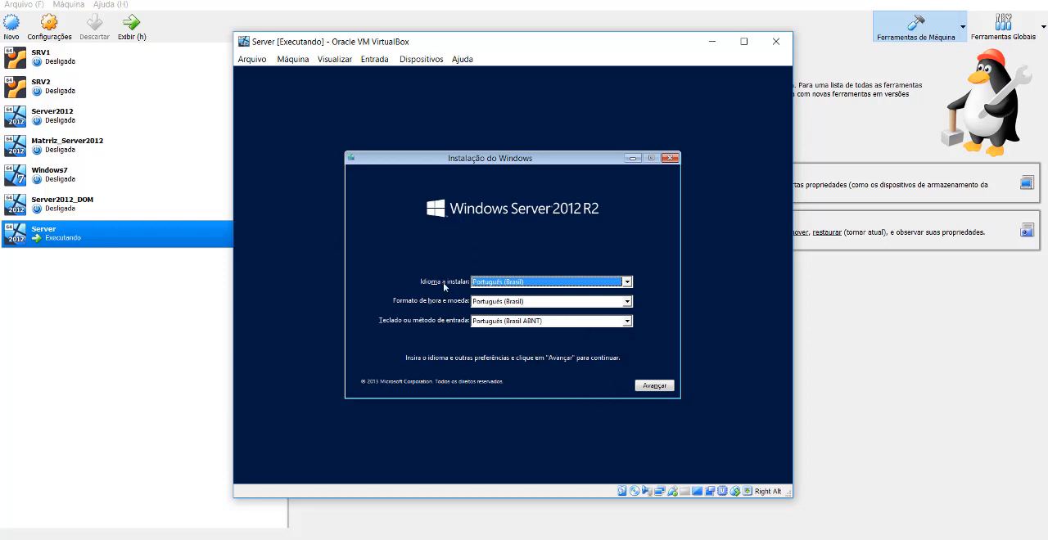
Start the Windows Server 2012 R2 installation with the default language settings and choose the Datacenter (Servidor com GUI) edition.
left_click(659, 390)
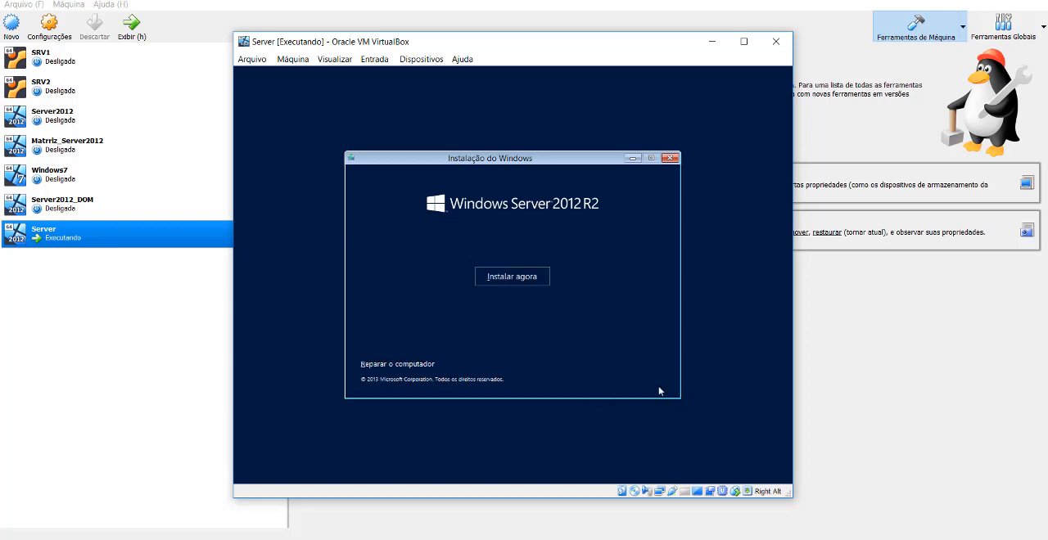
left_click(518, 283)
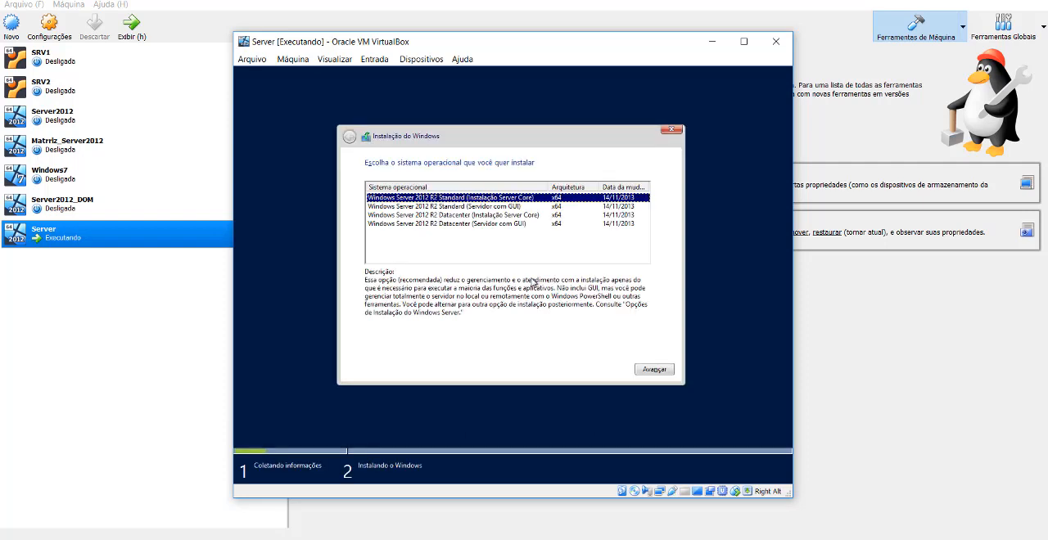
left_click(488, 224)
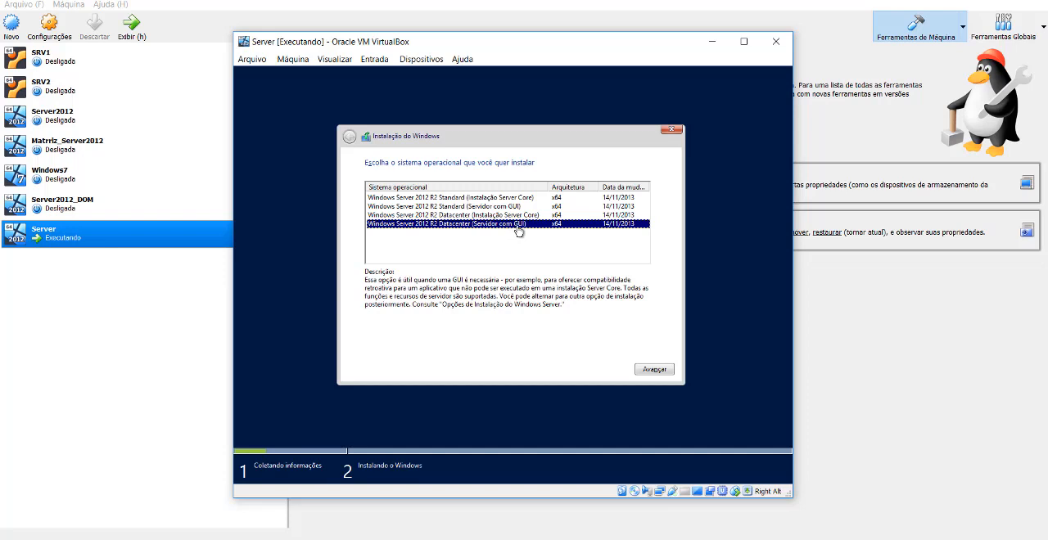
left_click(538, 216)
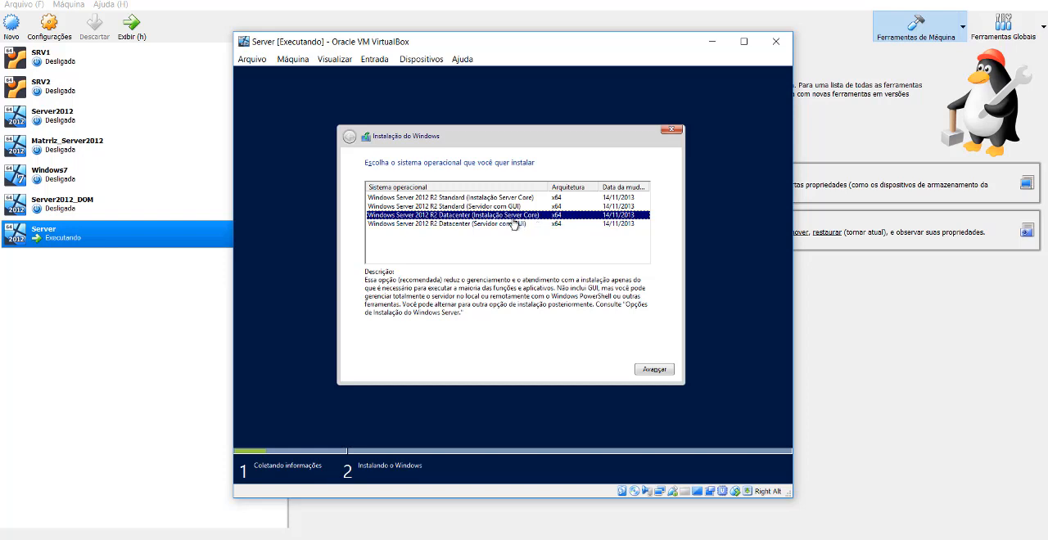
left_click(496, 224)
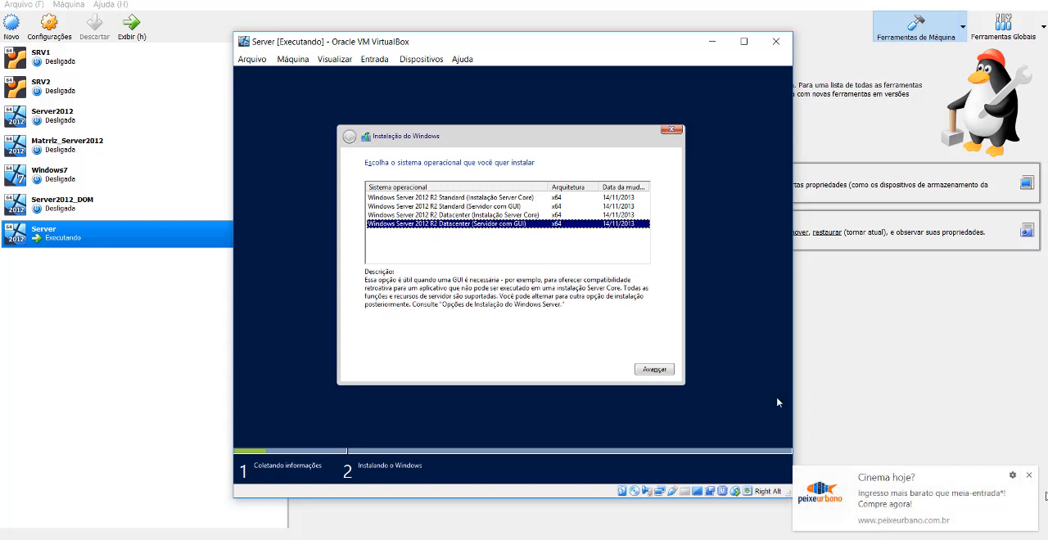
left_click(1029, 476)
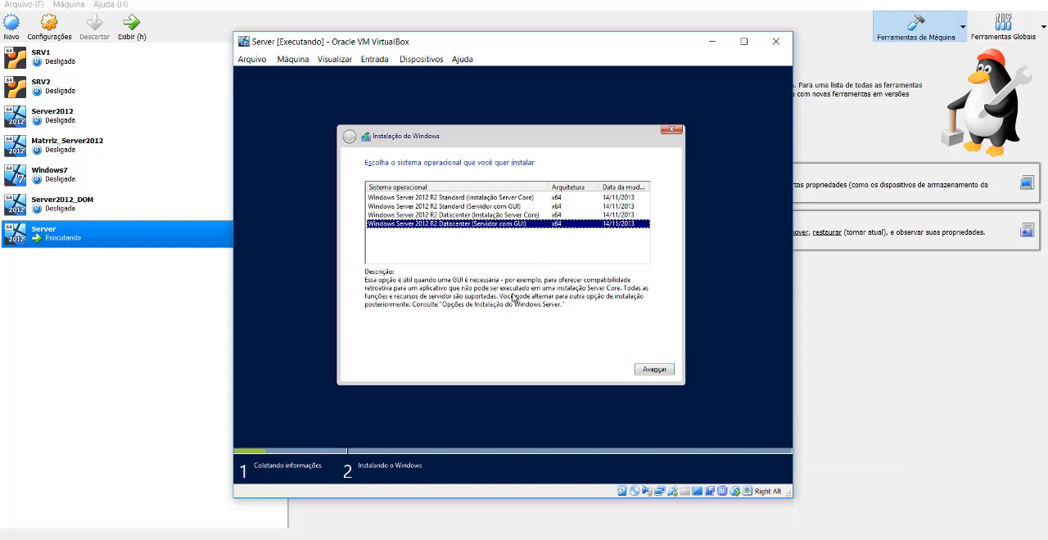
left_click(654, 370)
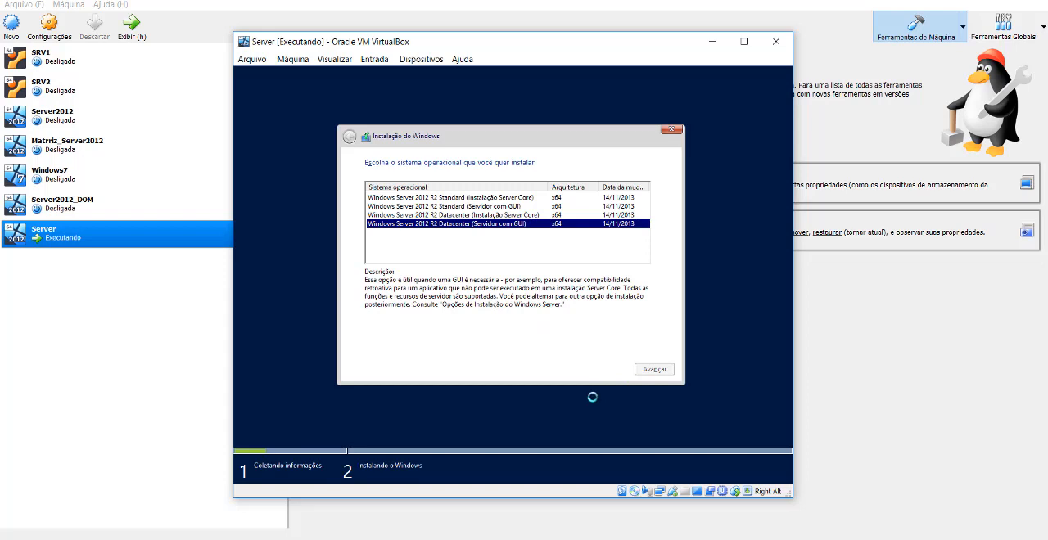
Accept the Windows Server license terms and continue to the installation type choice.
left_click(425, 346)
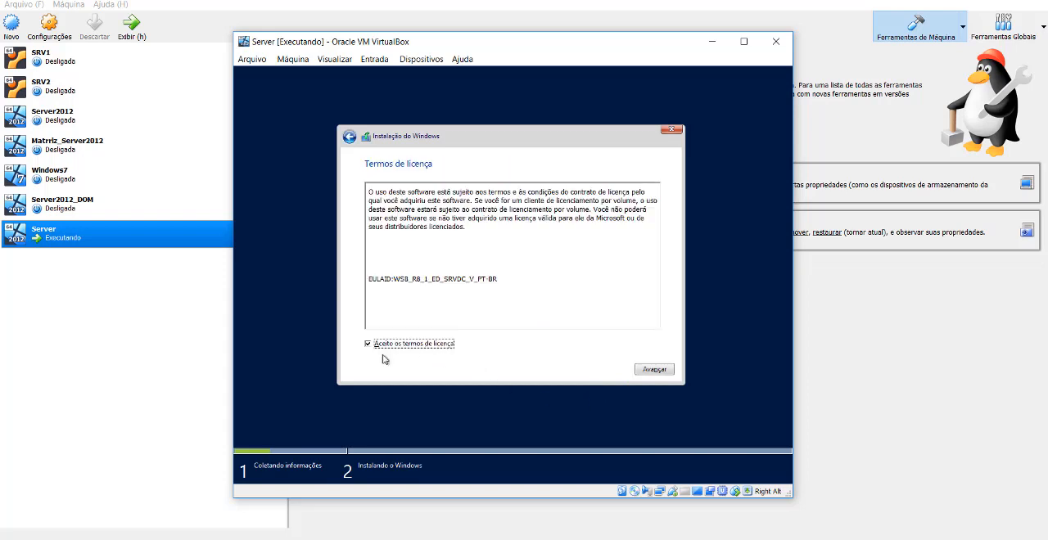
left_click(655, 370)
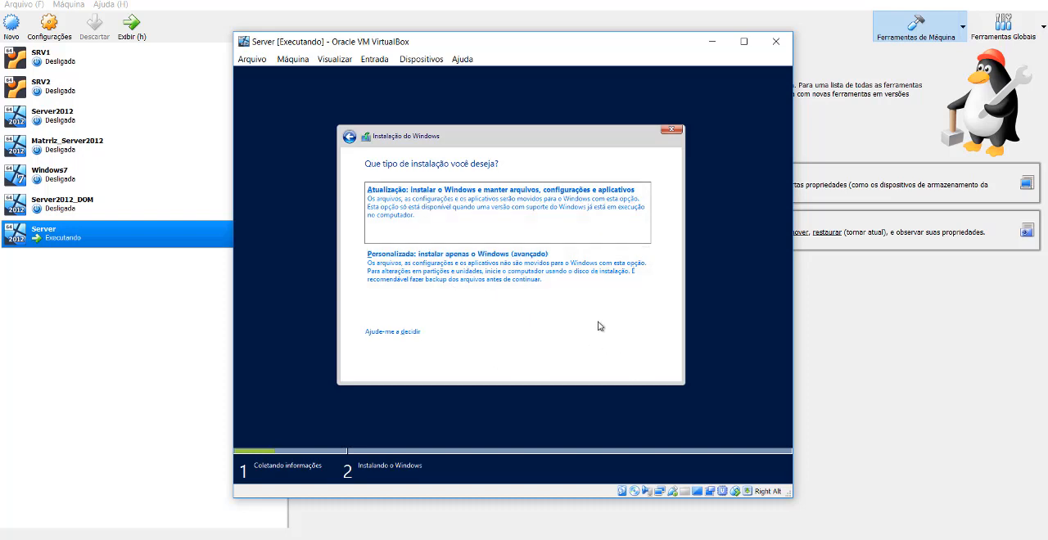
Choose the custom installation, create a new partition of about 19.2 GB on Unidade 0, and start installing Windows on it.
left_click(533, 284)
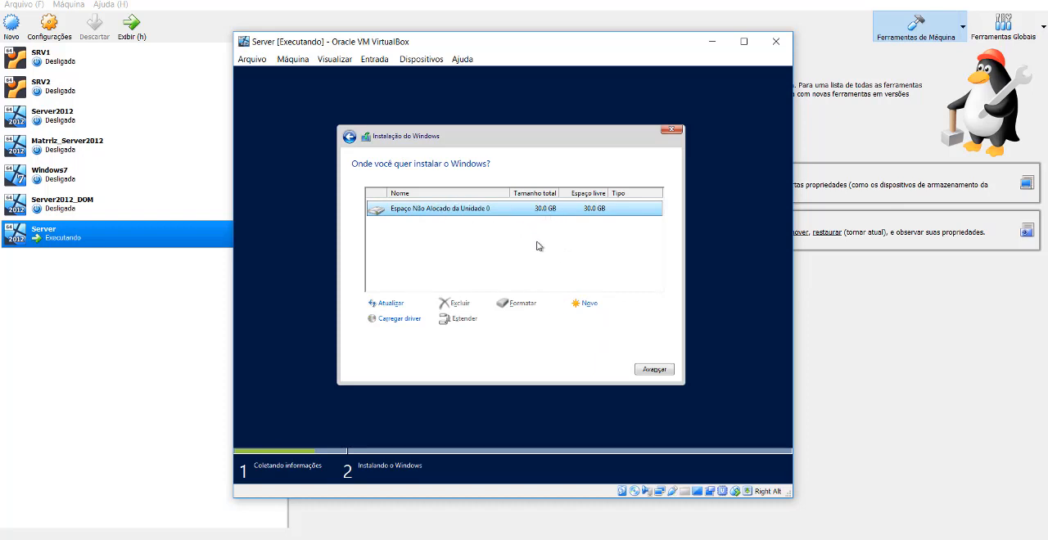
left_click(591, 305)
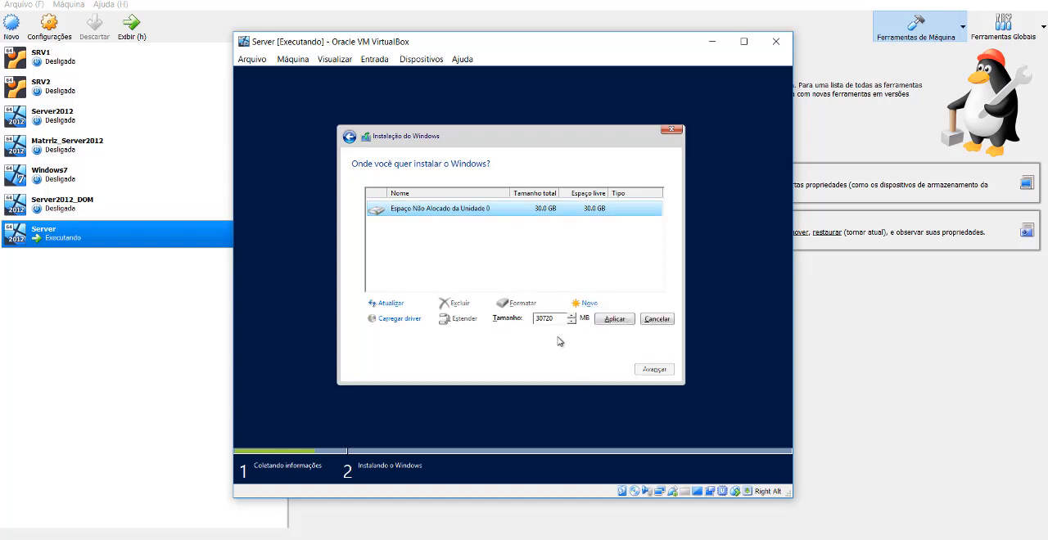
left_click_drag(560, 321, 507, 323)
type("20000")
left_click(613, 320)
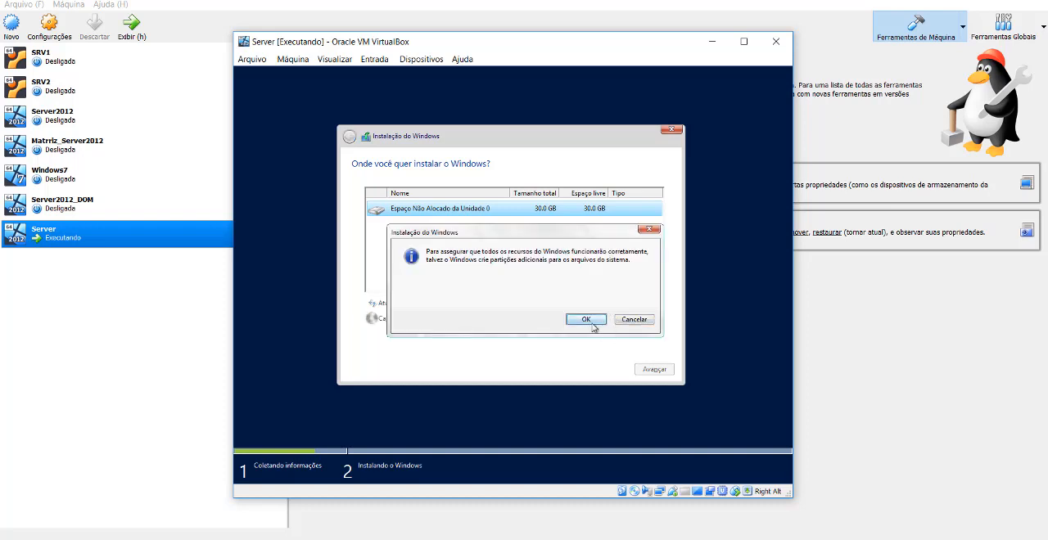
left_click(591, 322)
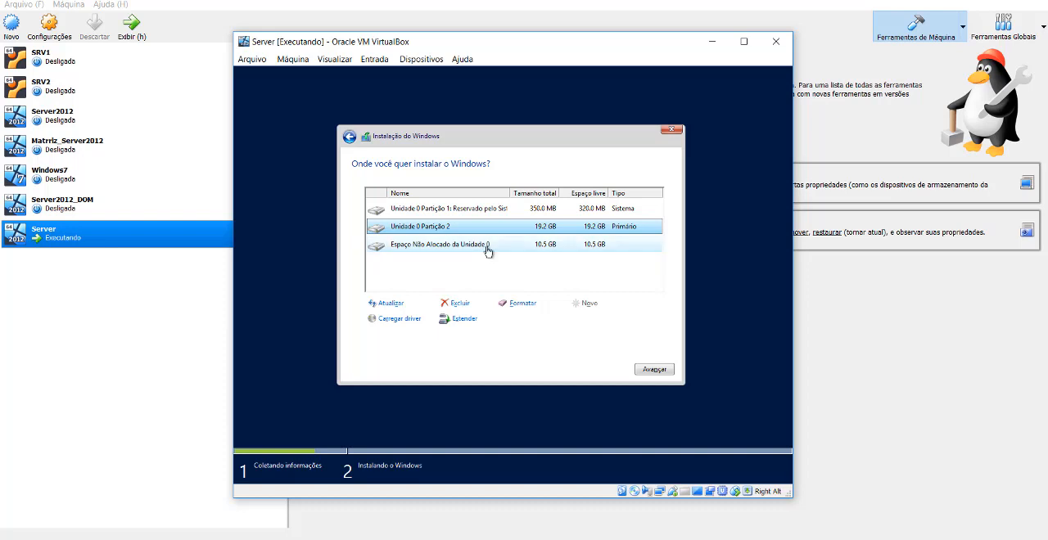
left_click(656, 371)
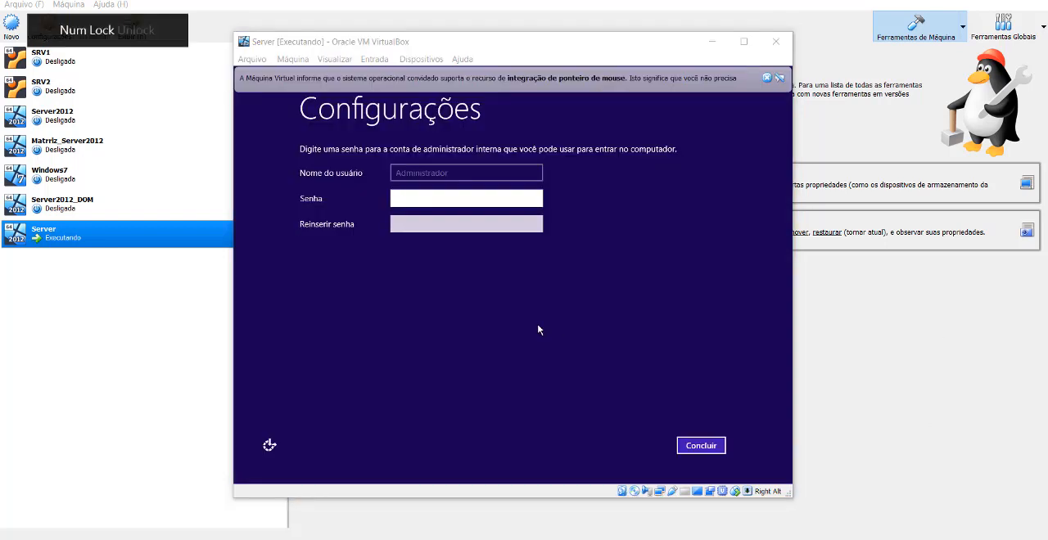
Dismiss the mouse integration notice, enter and repeat the built-in administrator's password, and finish the setup.
left_click(767, 79)
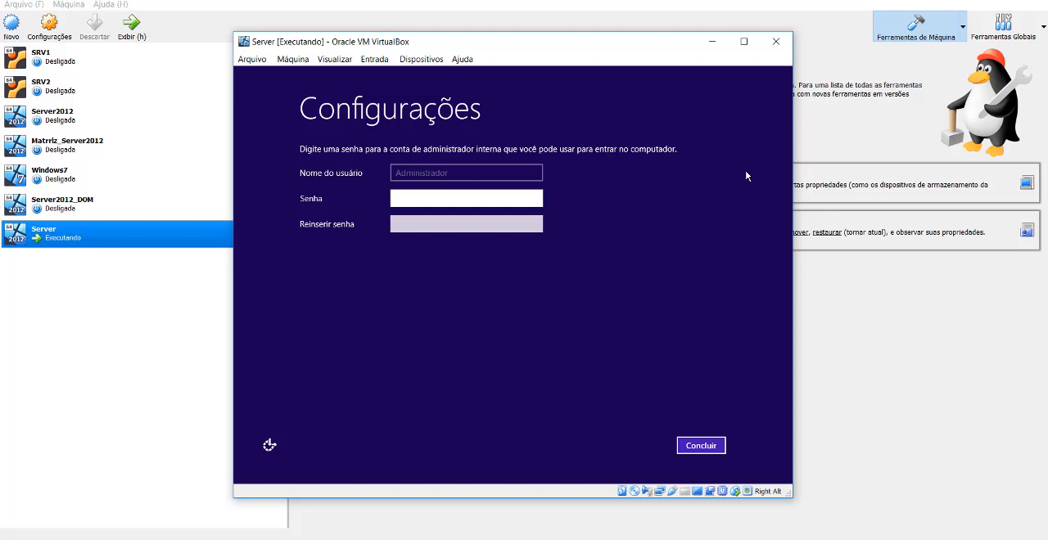
type("••••••••••")
key("Tab")
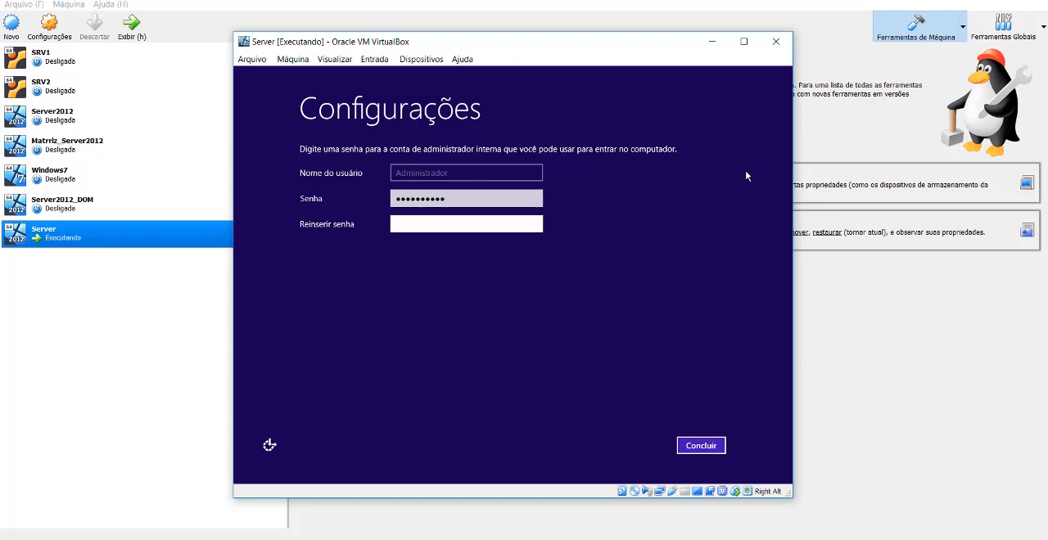
type("••••••••••")
left_click(704, 446)
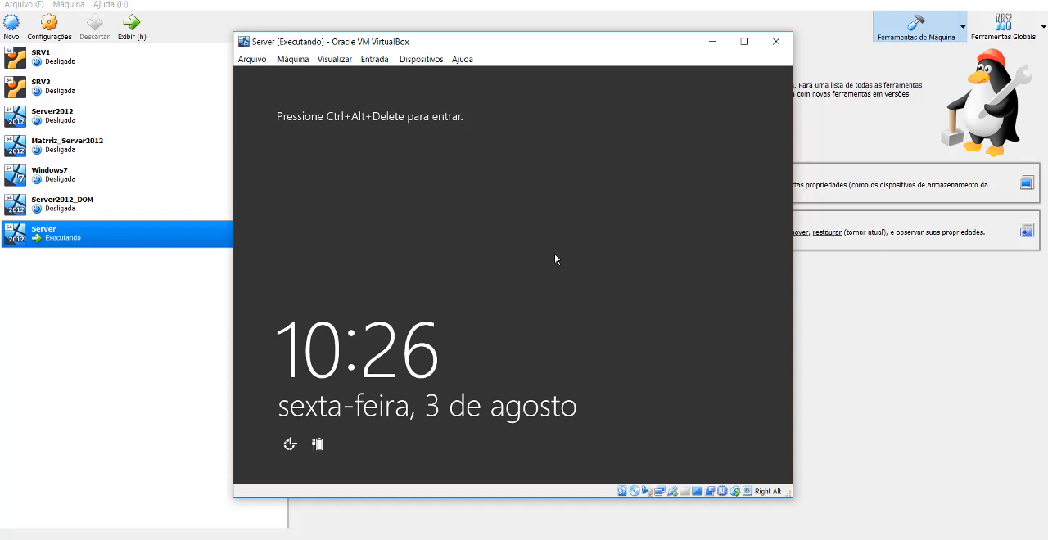
Send the Ctrl-Alt-Del sequence to the Server virtual machine to sign in to Windows.
left_click(374, 59)
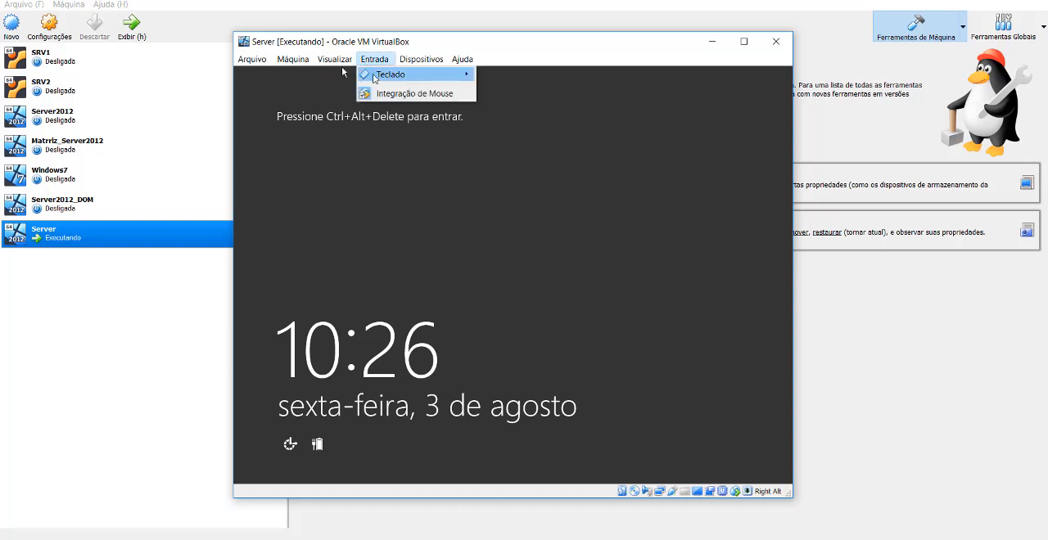
mouse_move(373, 76)
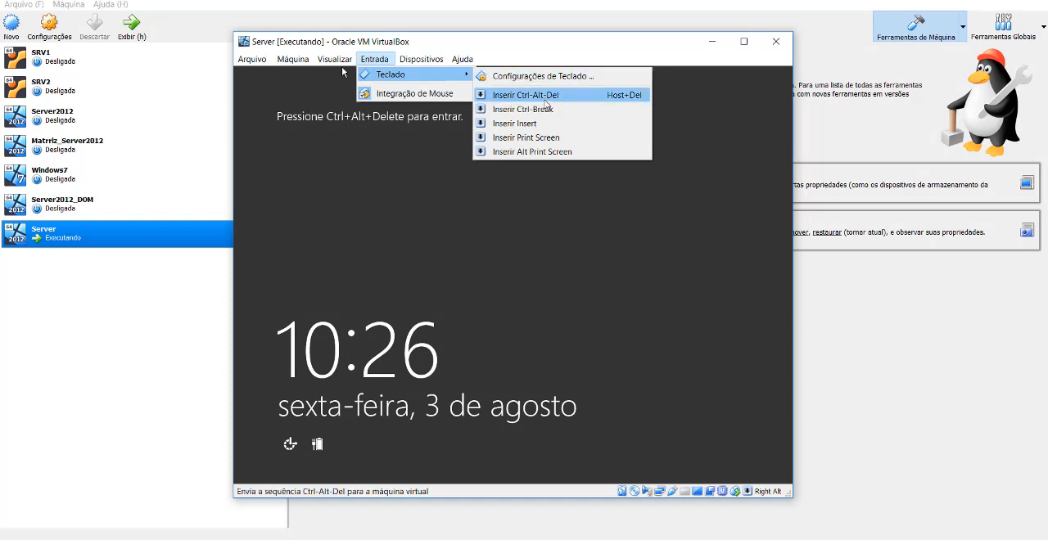
left_click(542, 98)
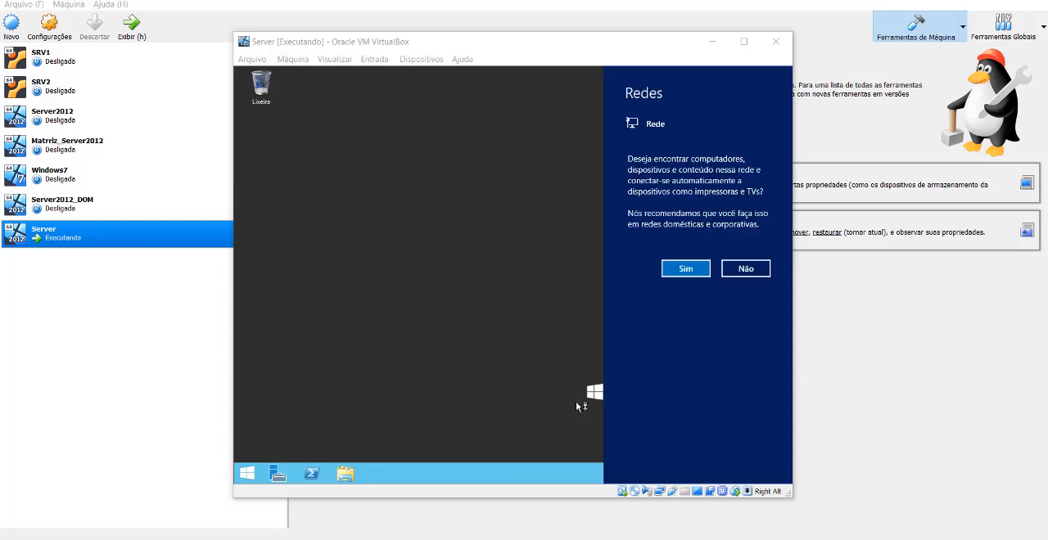
Decline automatic discovery of devices on the network and minimize Gerenciador do Servidor.
left_click(743, 269)
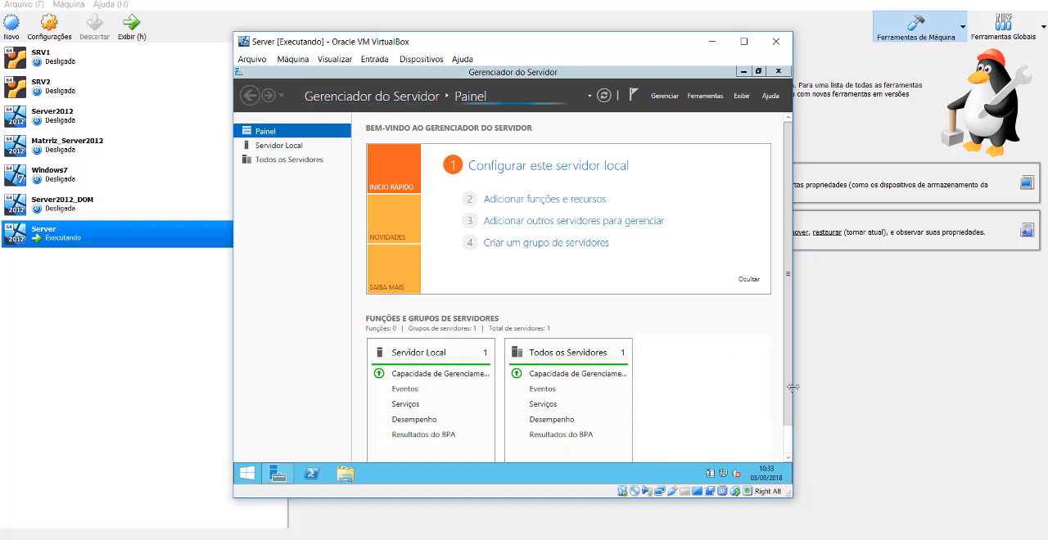
mouse_move(785, 393)
left_mouse_down()
mouse_move(783, 431)
mouse_move(781, 382)
left_mouse_up()
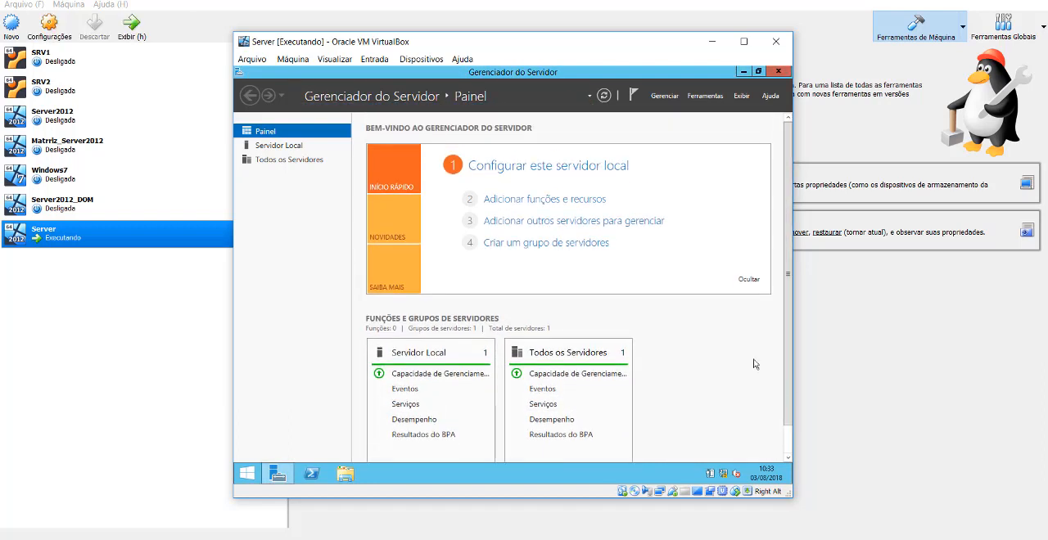
left_click(744, 73)
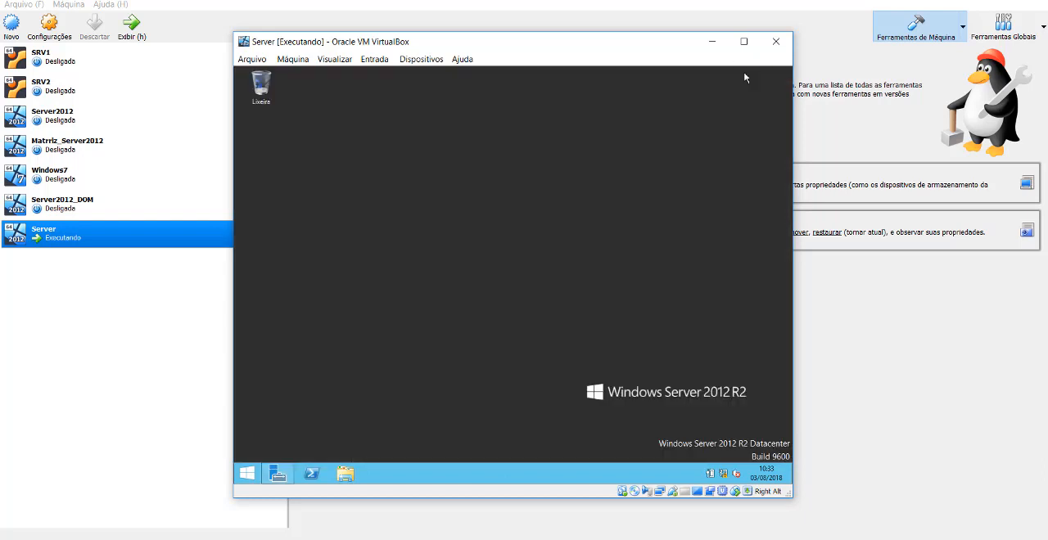
Remove the Windows Server 2012 R2 disc image from the virtual drive and insert the Guest Additions CD image.
left_click(423, 61)
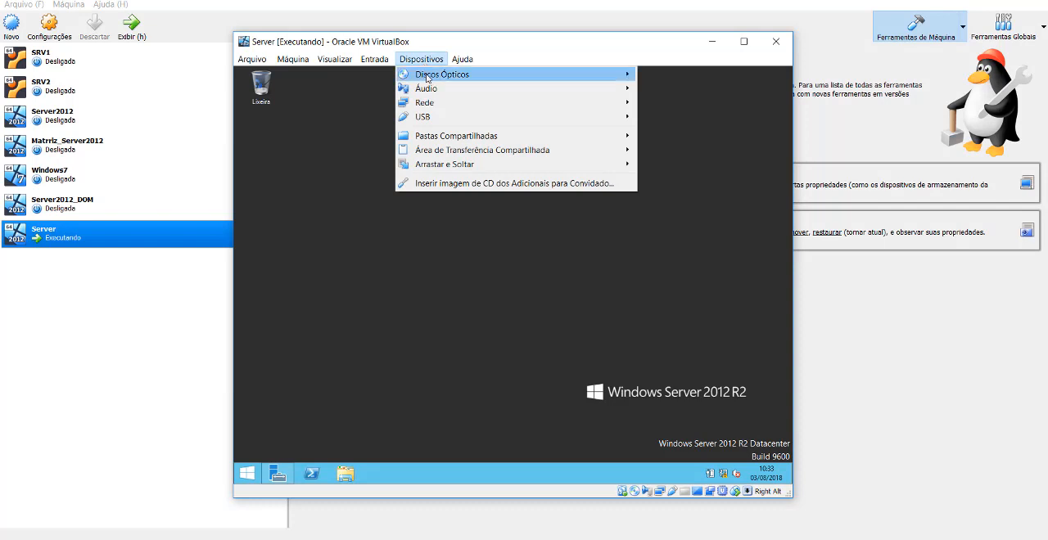
mouse_move(427, 77)
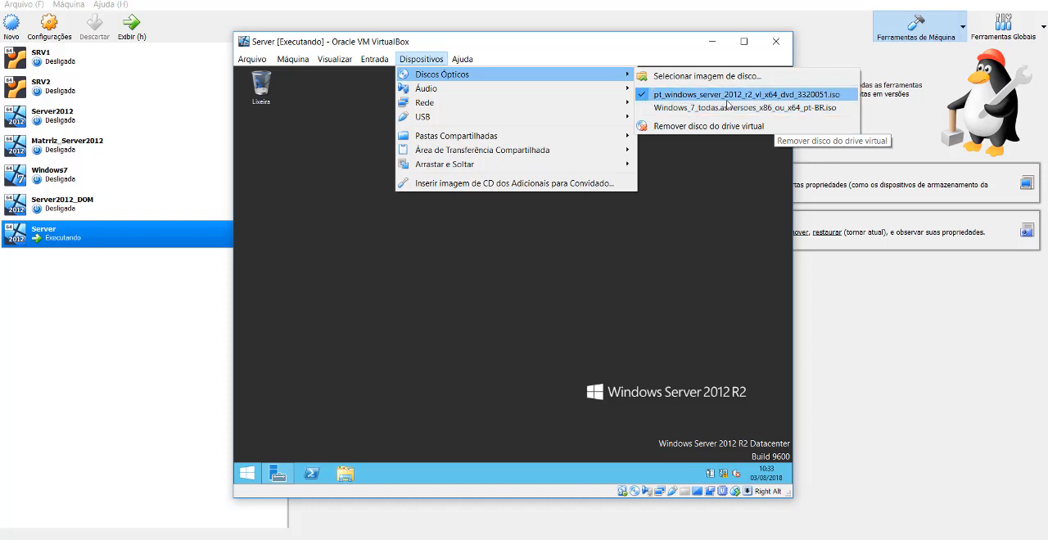
left_click(745, 128)
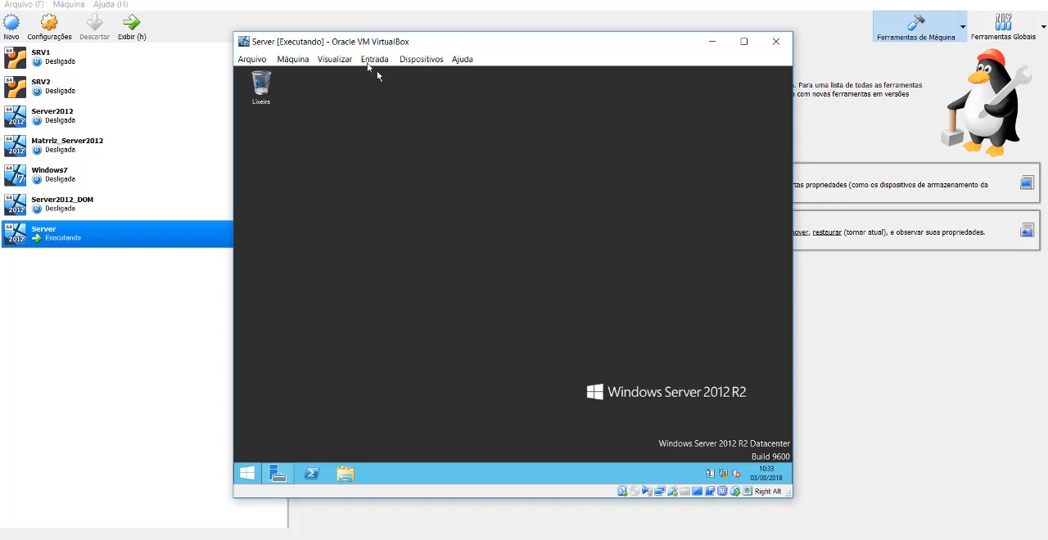
left_click(413, 60)
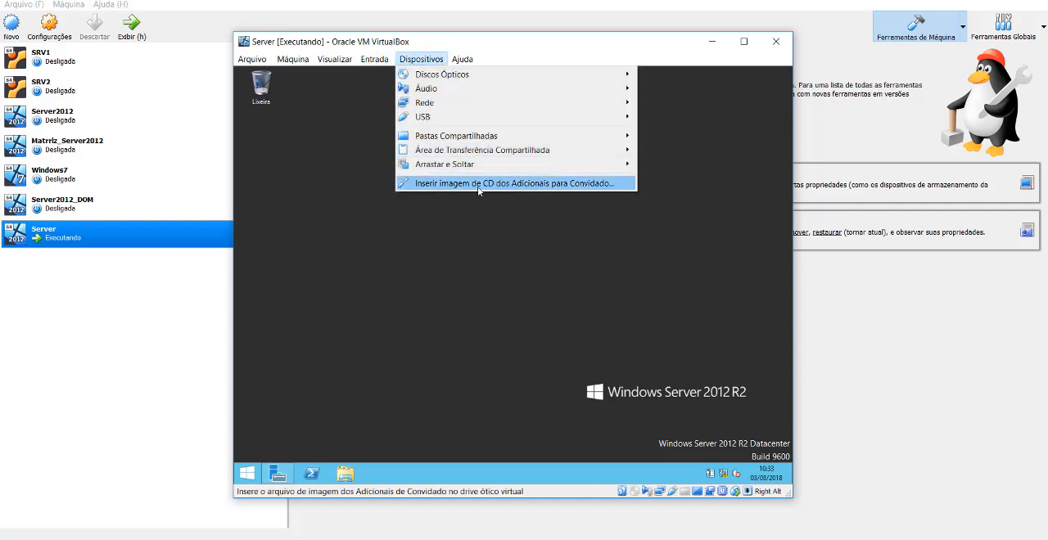
left_click(574, 187)
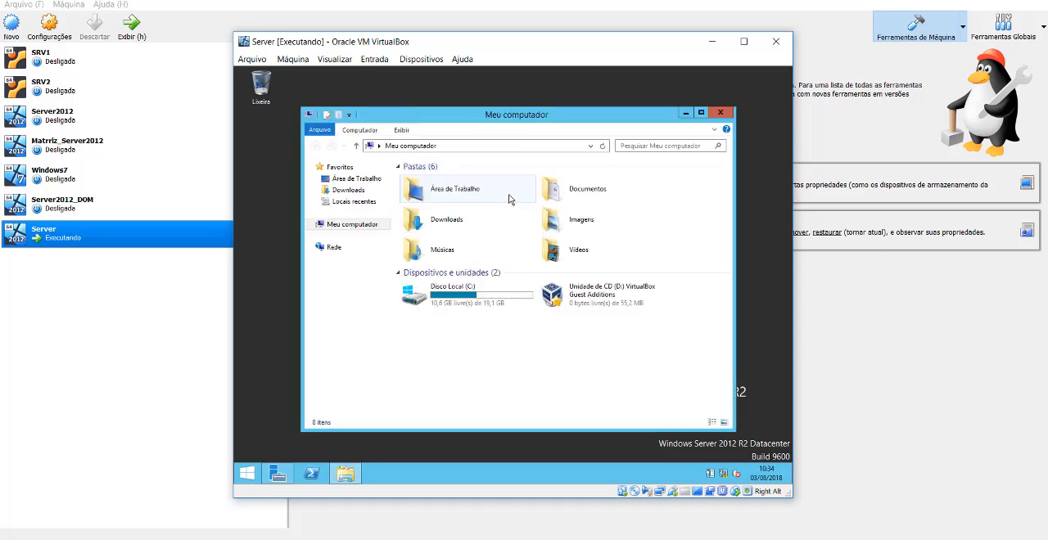
Install VirtualBox Guest Additions 5.2.16 in the default folder, allow the Oracle device software, choose to reboot manually, and close the file window.
left_click(614, 299)
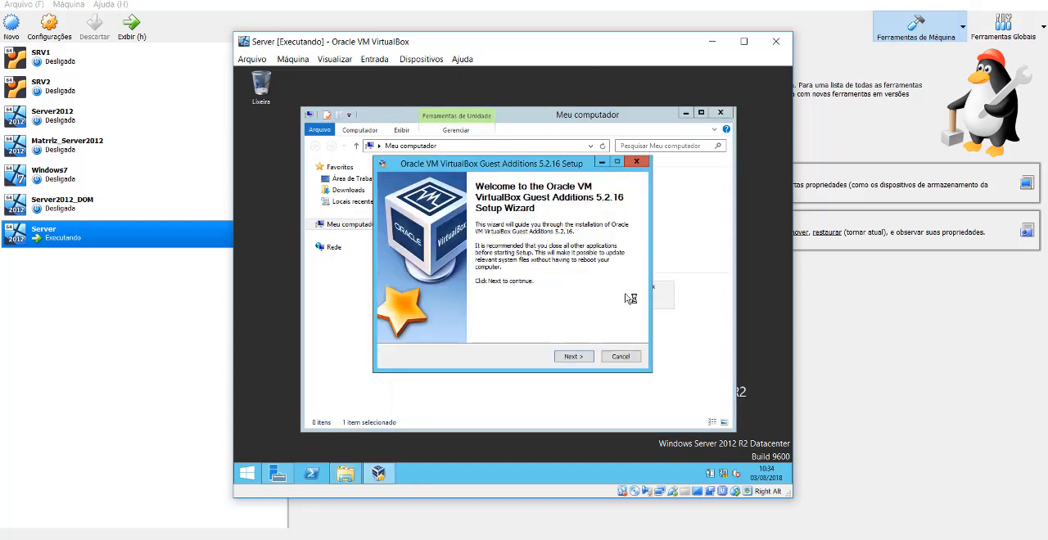
left_click(589, 357)
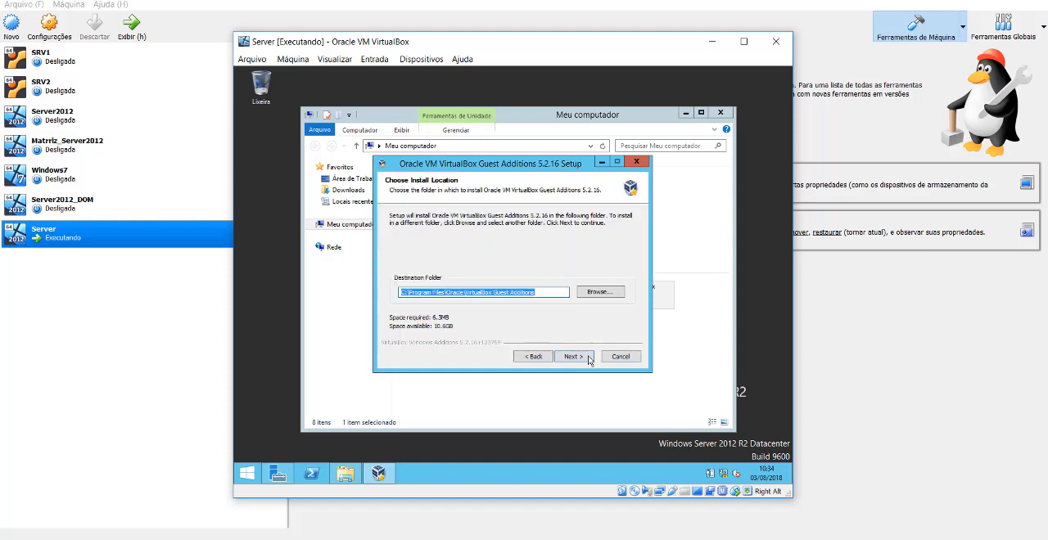
left_click(588, 358)
left_click(588, 358)
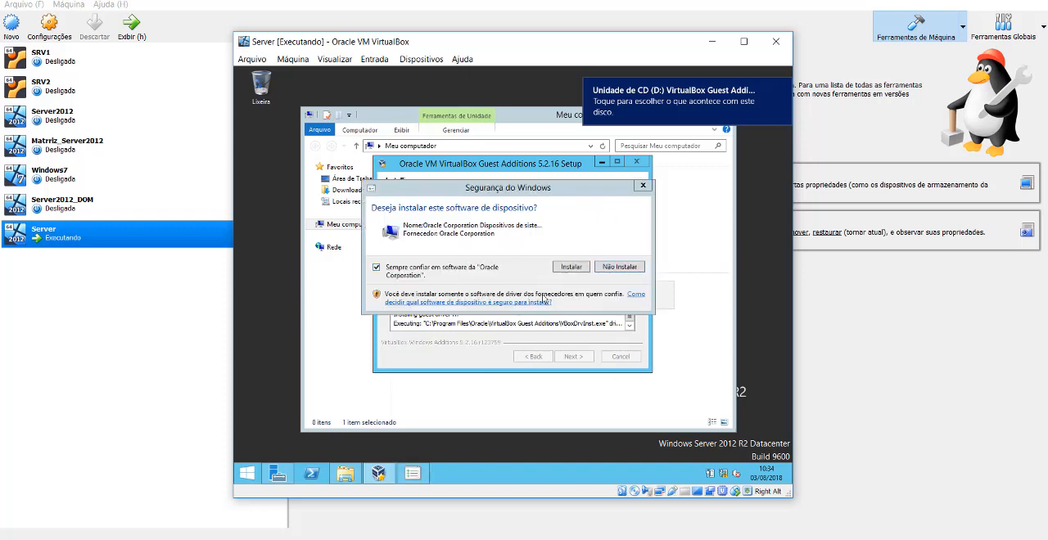
left_click(572, 267)
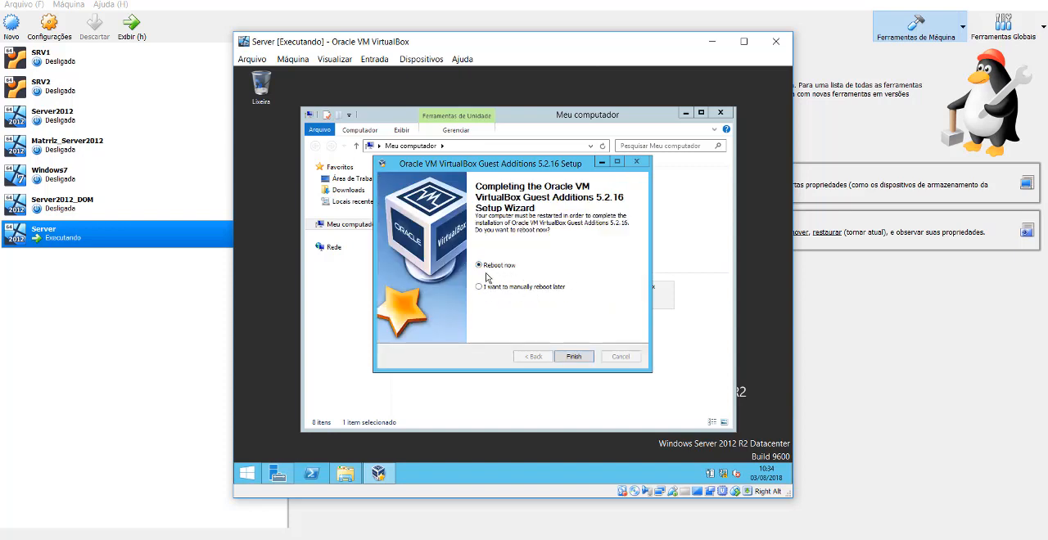
left_click(526, 287)
left_click(579, 358)
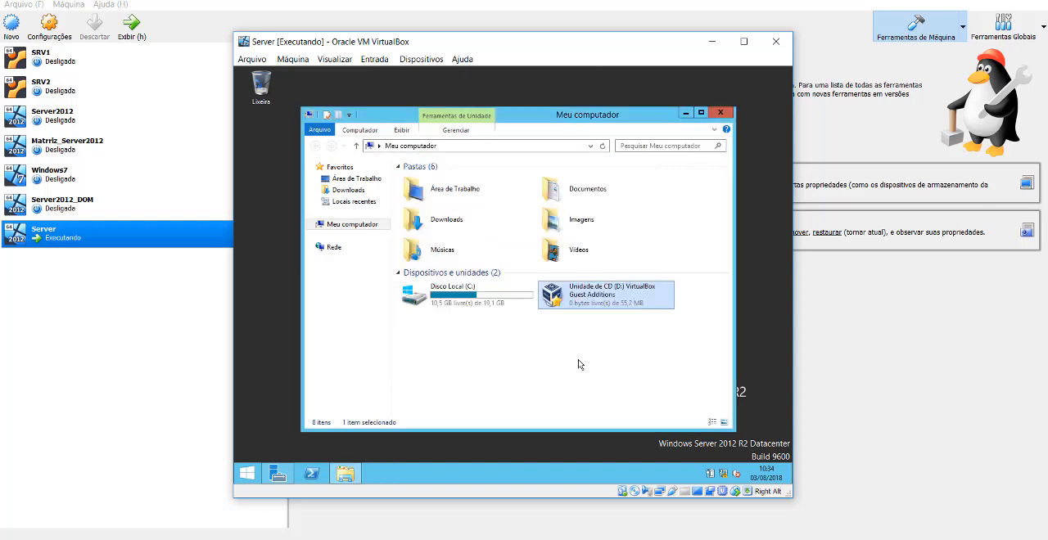
left_click(719, 112)
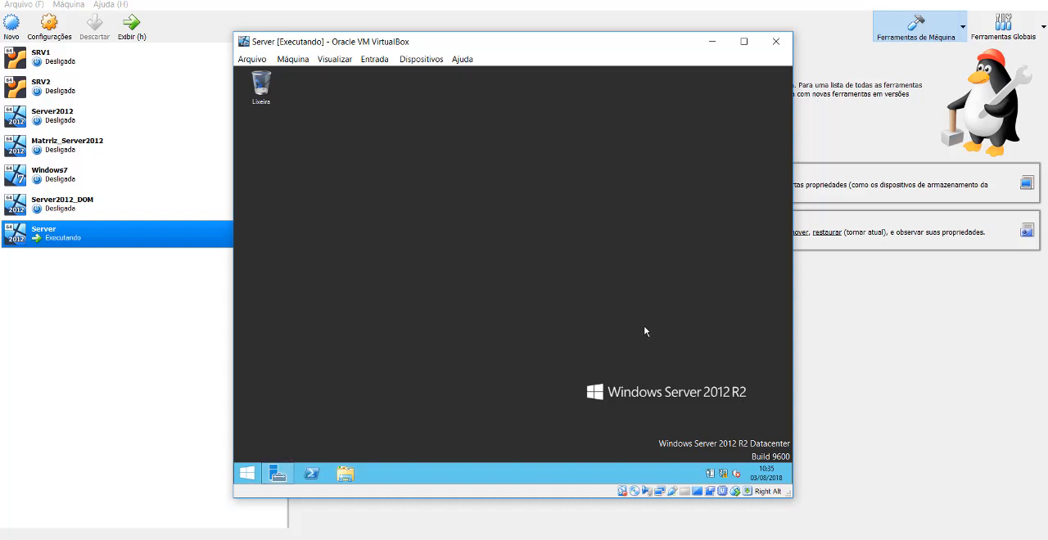
Shut down Windows Server from the security screen with the reason Outro (não planejada).
key("ctrl+alt+Delete")
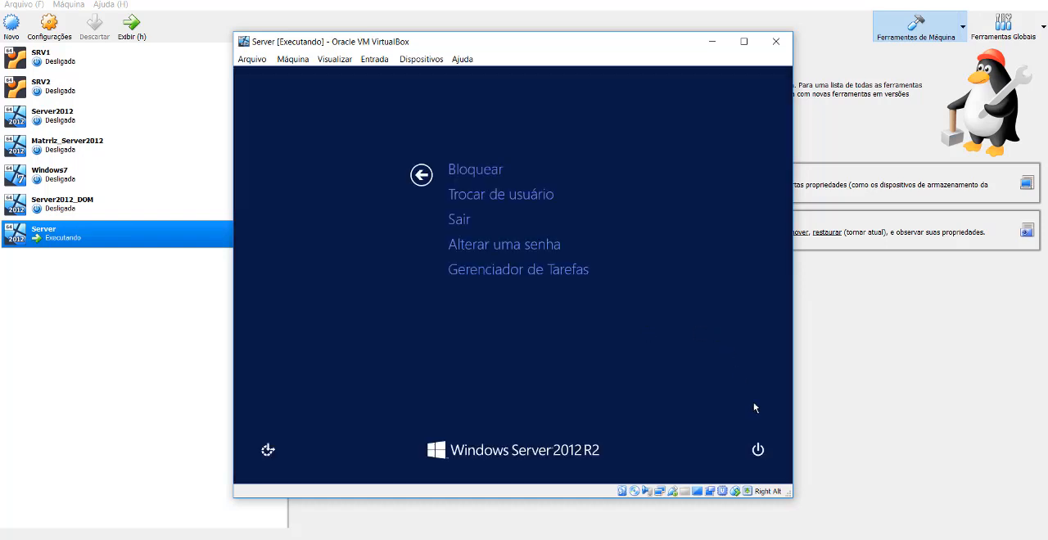
left_click(763, 453)
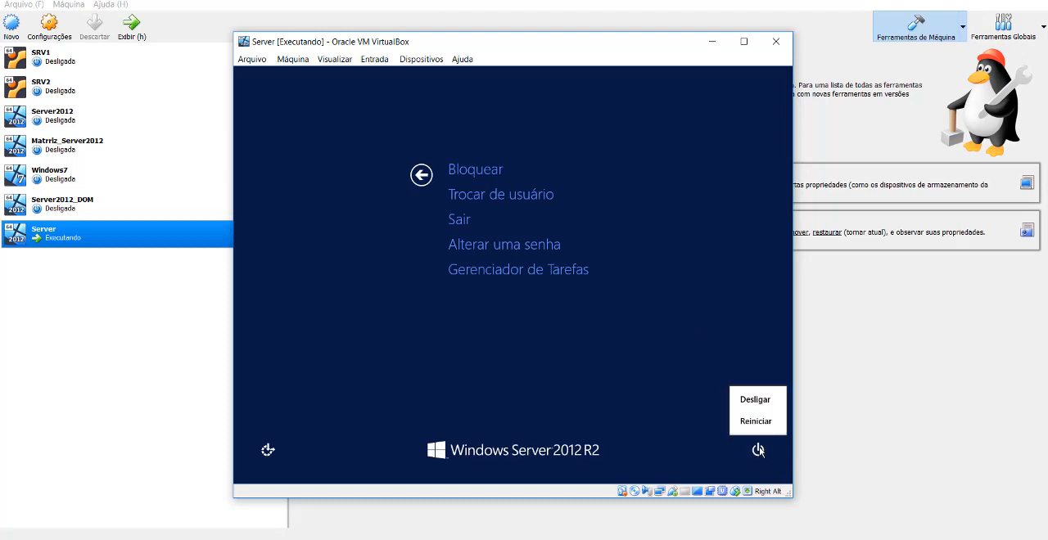
left_click(765, 400)
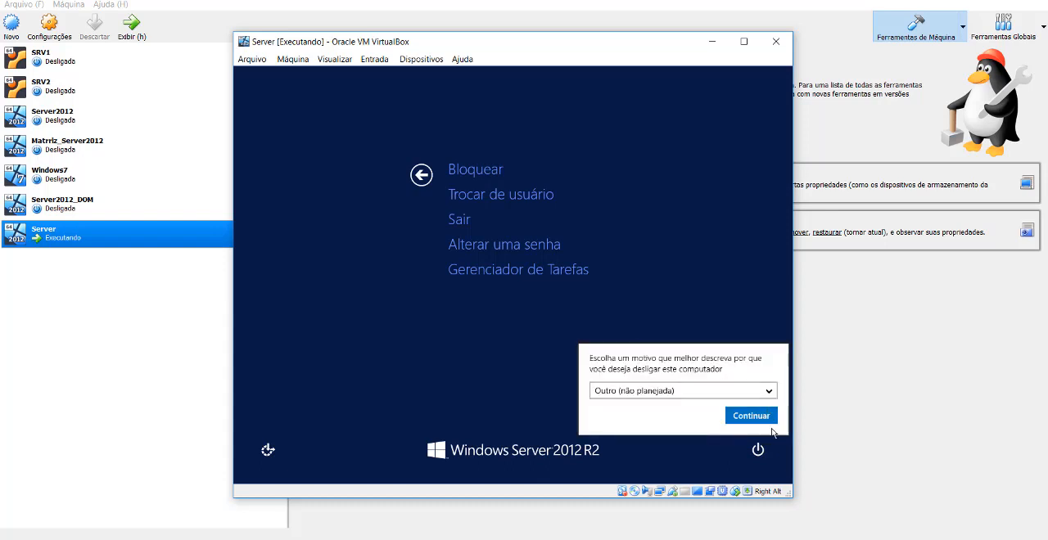
left_click(762, 421)
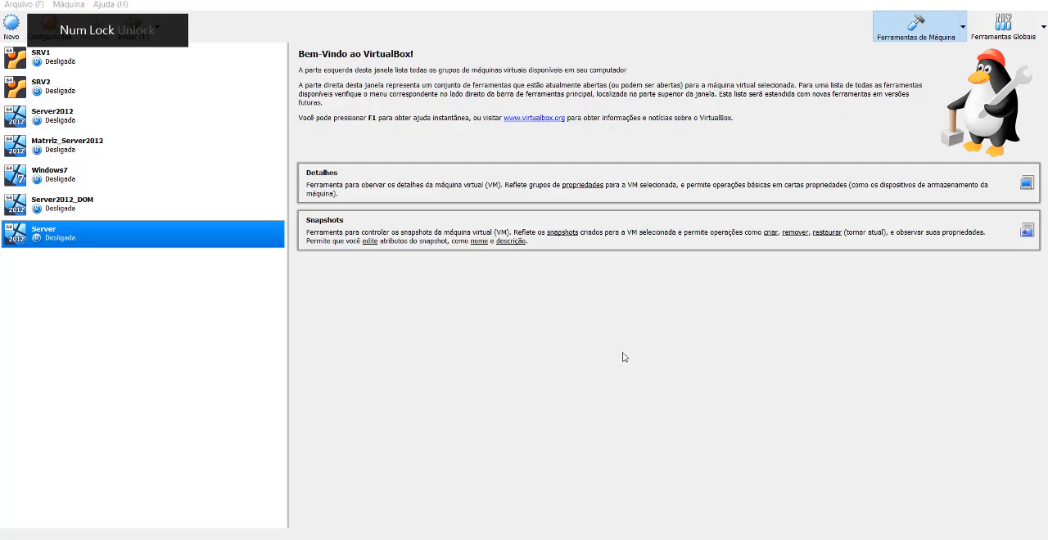
Move Disco Rígido above Óptico in the Server machine's boot order and save the settings.
right_click(148, 237)
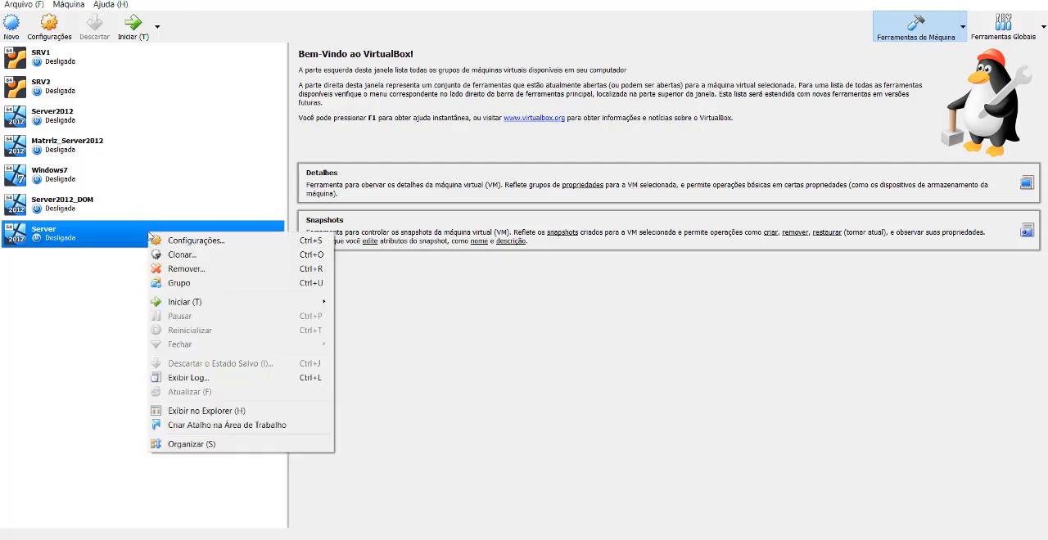
left_click(193, 241)
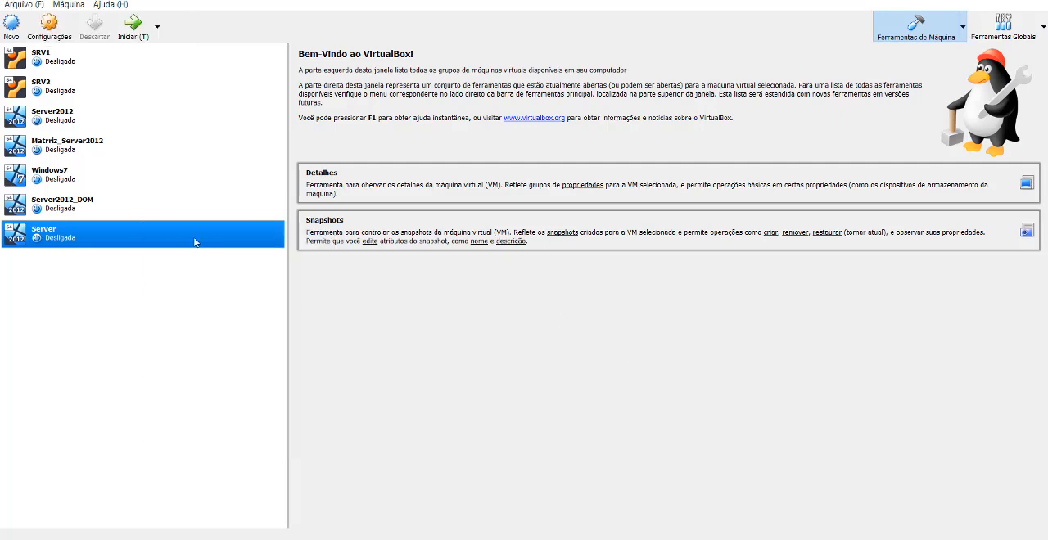
left_click(292, 181)
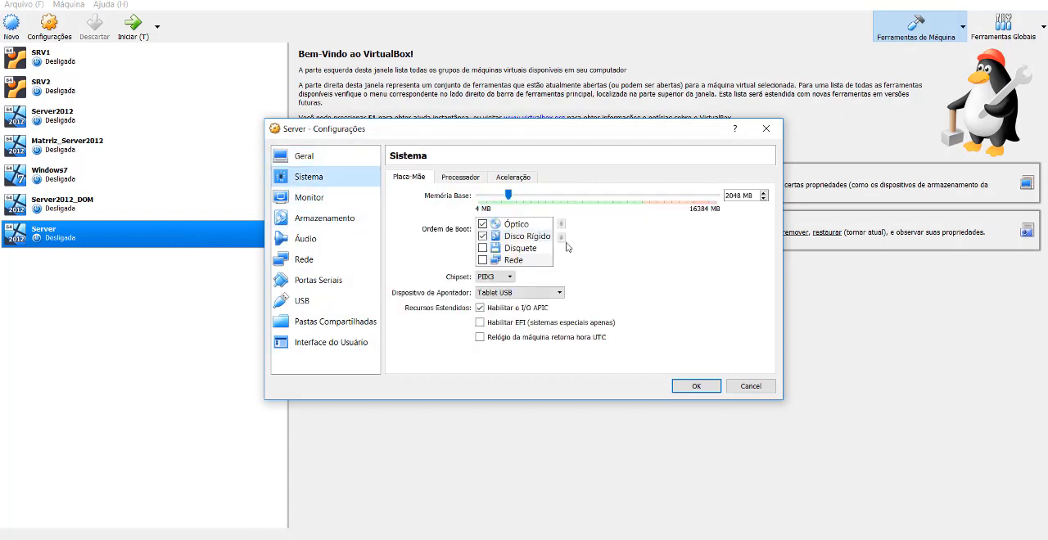
left_click(524, 237)
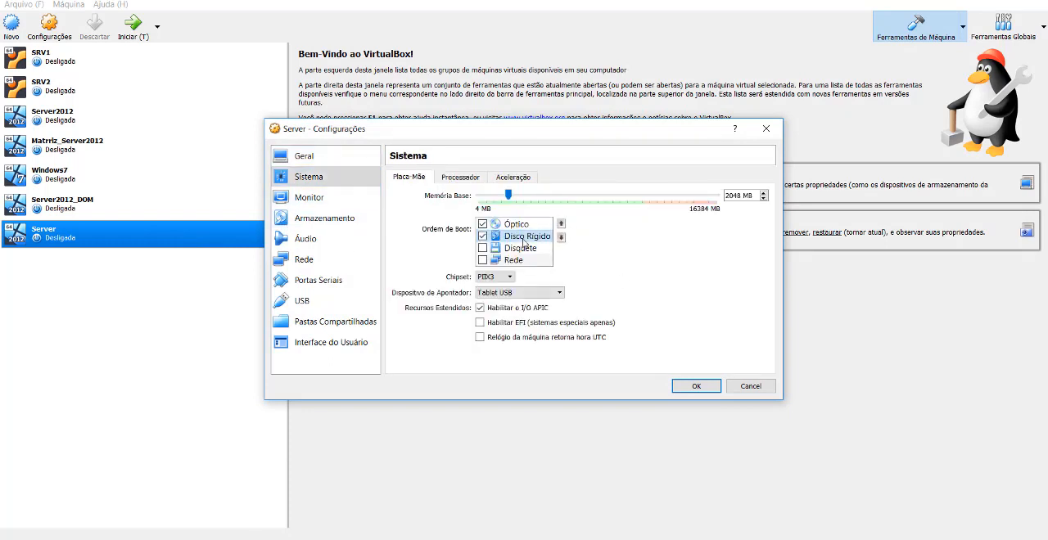
left_click(561, 228)
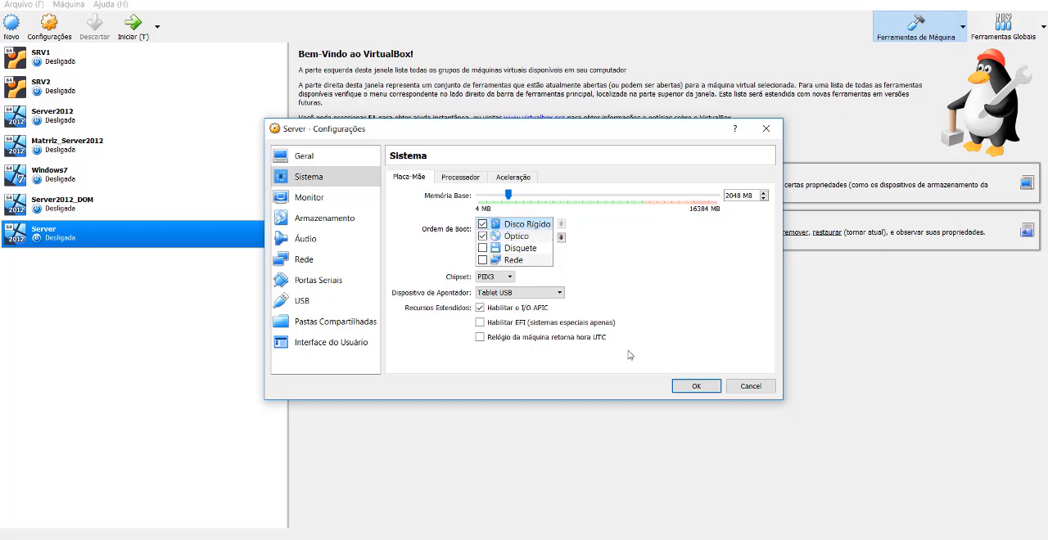
left_click(698, 386)
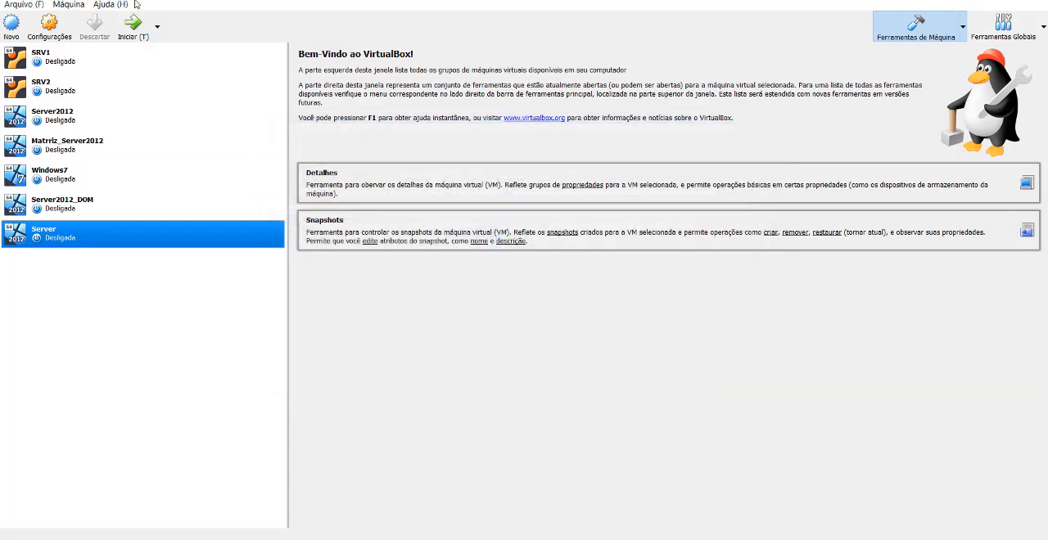
Start the Server virtual machine and dismiss the keyboard auto-capture and mouse pointer integration notices.
left_click(138, 26)
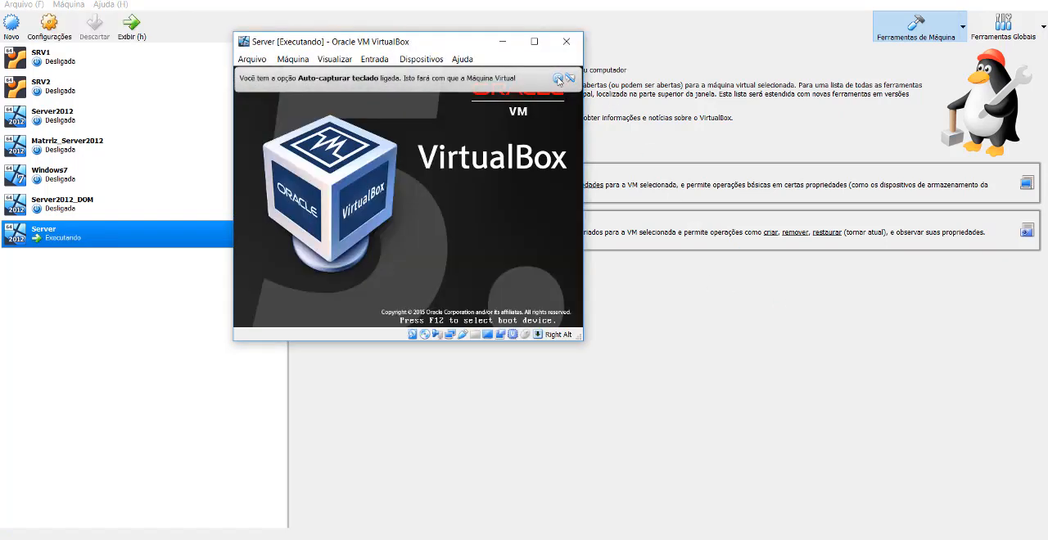
left_click(557, 78)
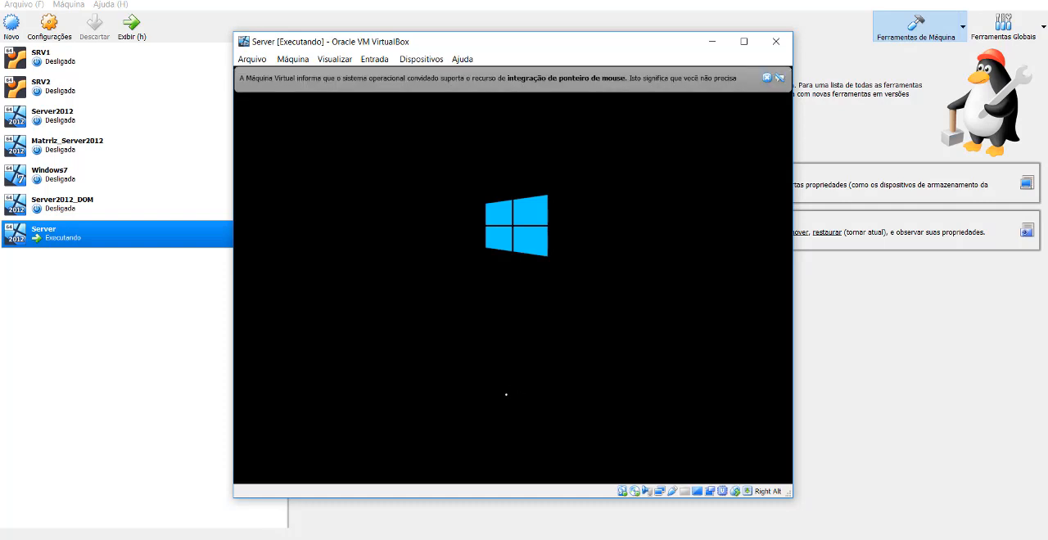
left_click(766, 77)
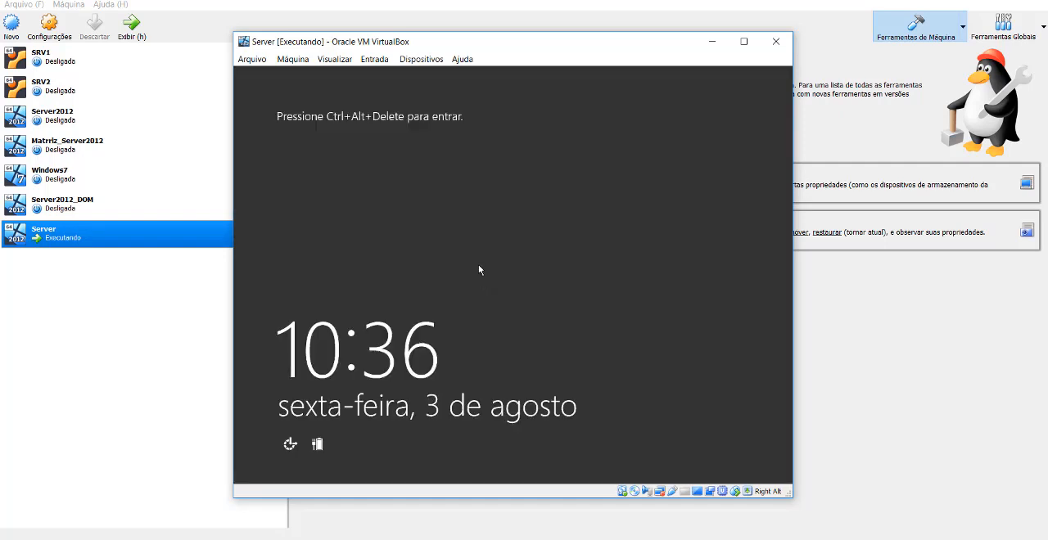
Unlock the Windows Server sign-in screen and log in as Administrador with the account password.
key("ctrl+alt+Delete")
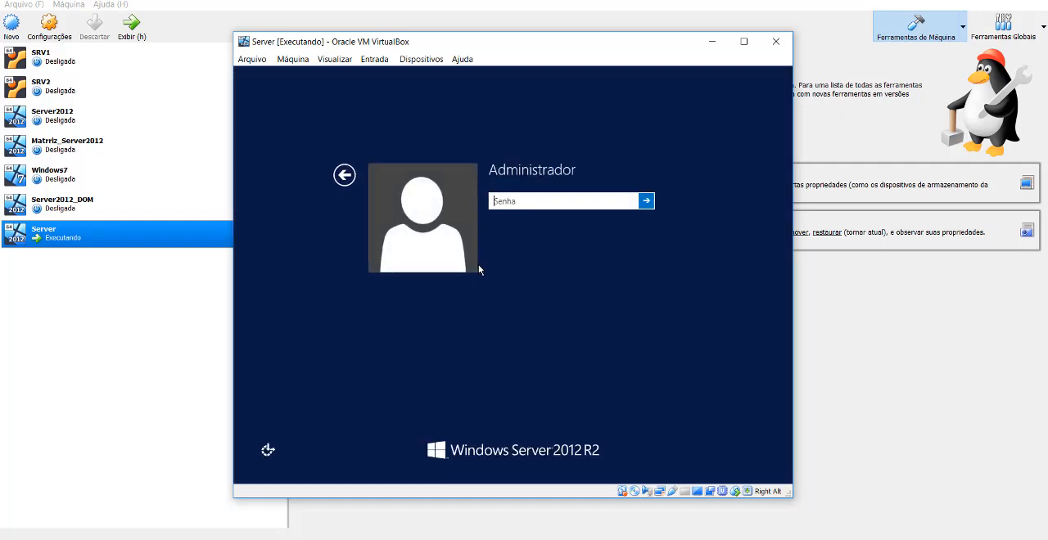
type("**********")
key("Return")
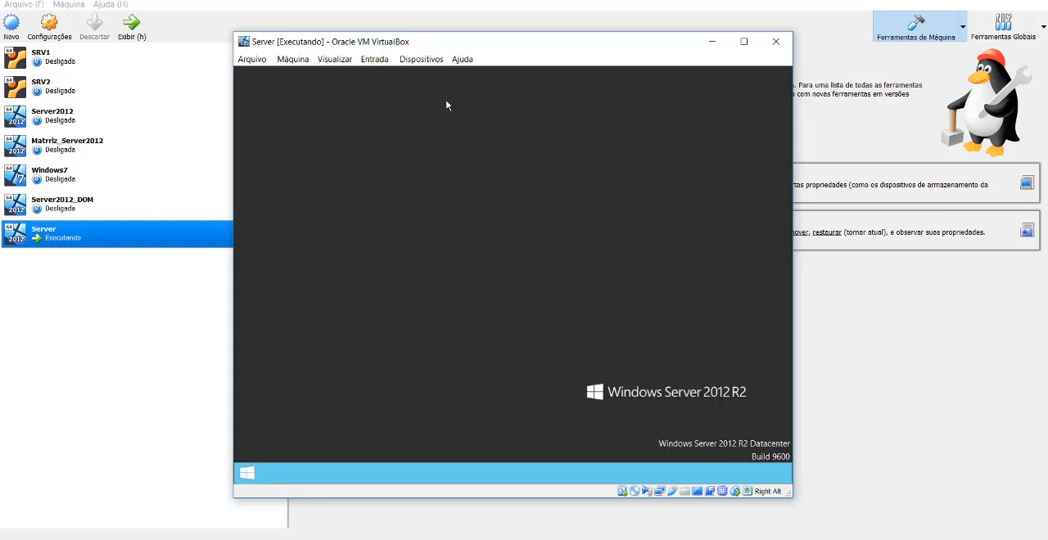
Try to remove the disc from the virtual drive, check the drives in Meu computador, and close that window.
left_click(421, 61)
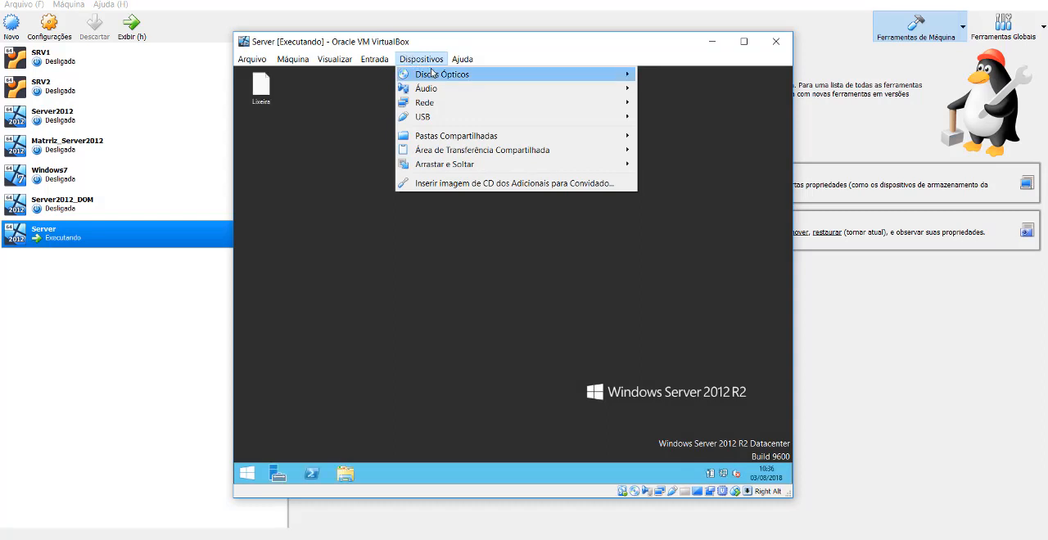
mouse_move(432, 74)
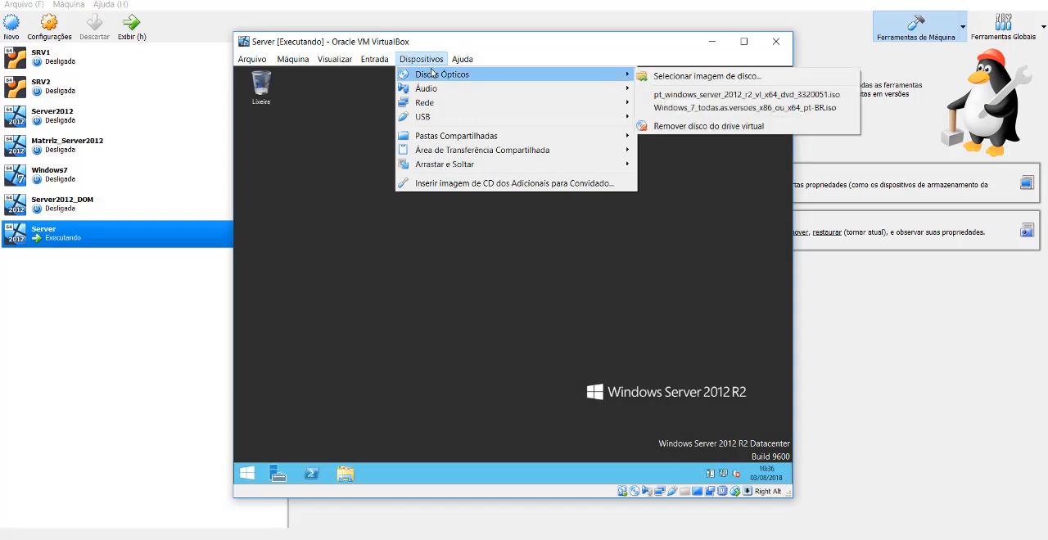
left_click(770, 129)
left_click(345, 473)
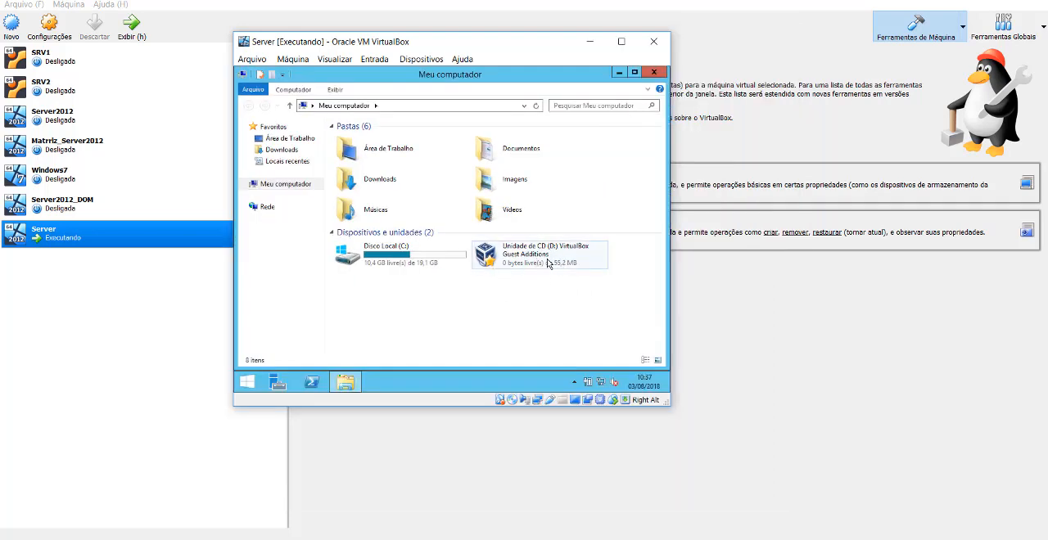
left_click(653, 72)
Remove the Guest Additions disc from the virtual drive and switch the Server machine to full-screen display.
left_click(430, 62)
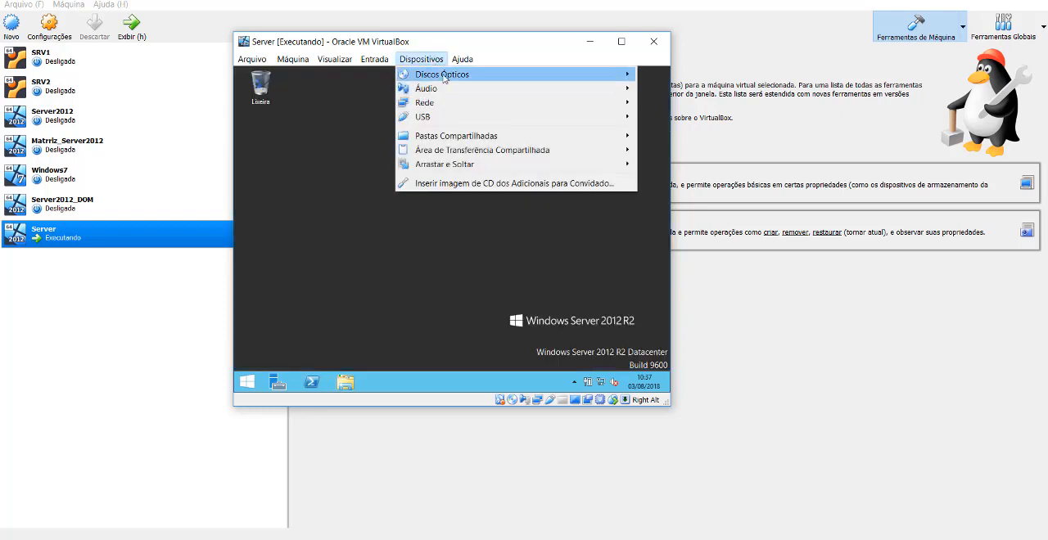
mouse_move(442, 74)
left_click(721, 125)
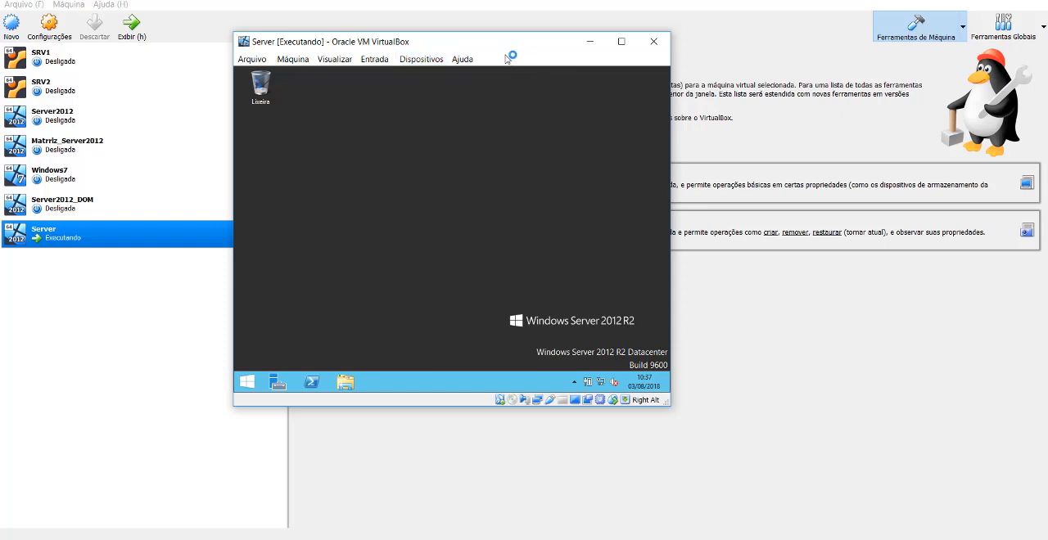
left_click_drag(512, 44, 545, 47)
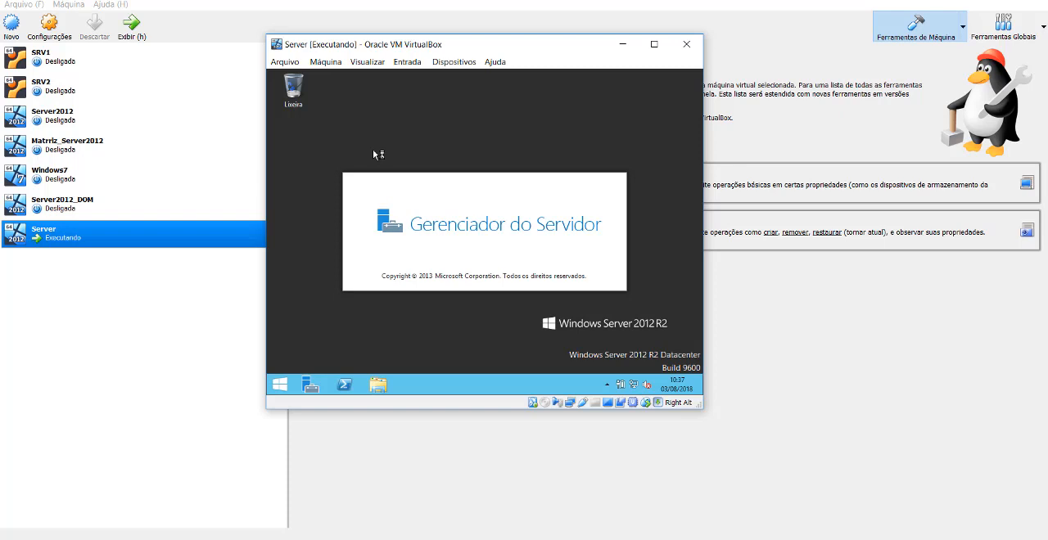
key("alt+f")
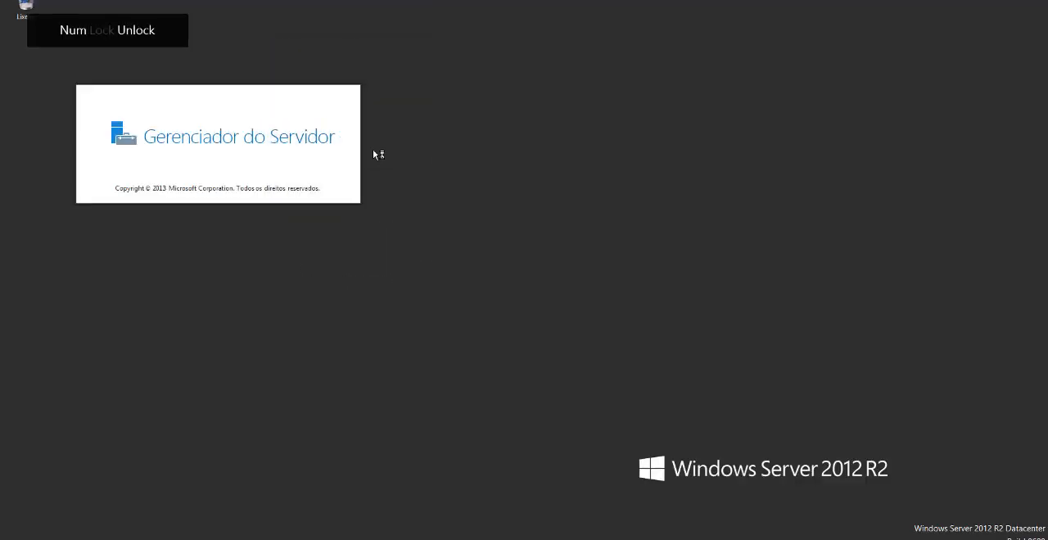